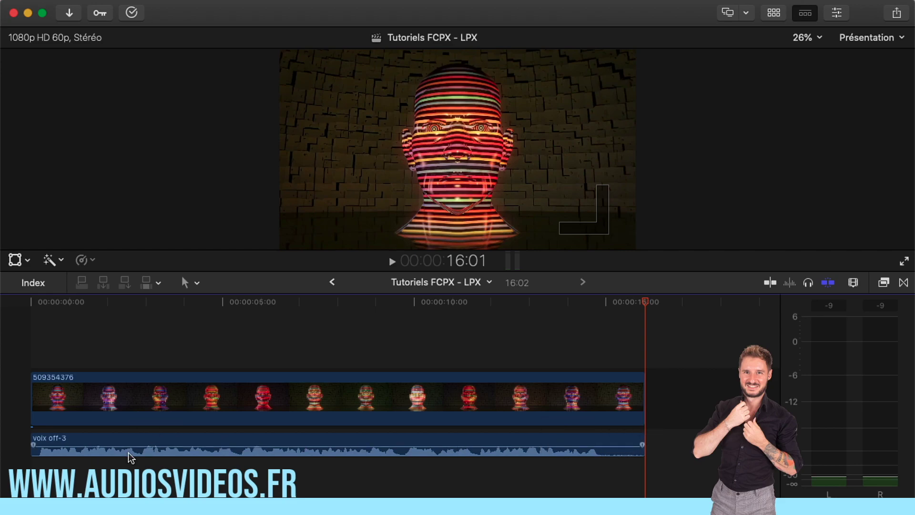
Step: Return the playhead to the start of the timeline and view the available sharing destinations
{"action": "key", "text": "Home"}
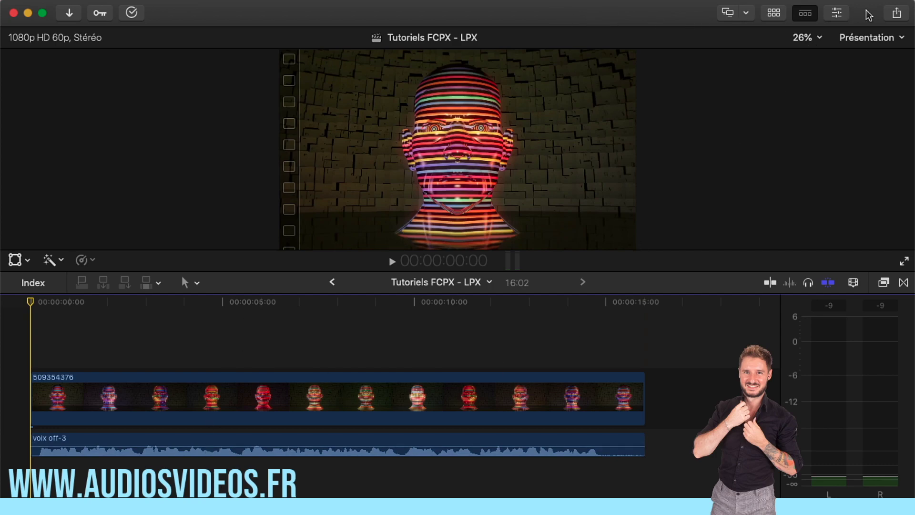
{"action": "left_click", "coordinate": [897, 13]}
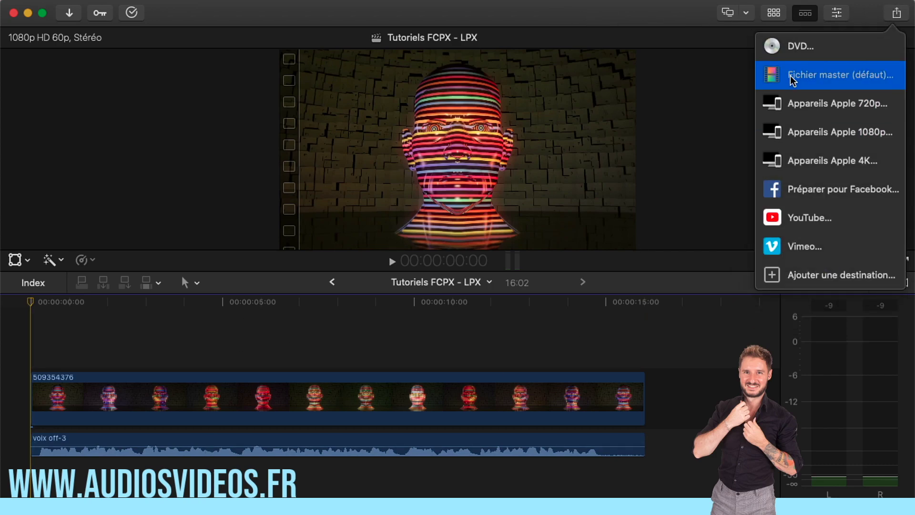
{"action": "left_click", "coordinate": [550, 20]}
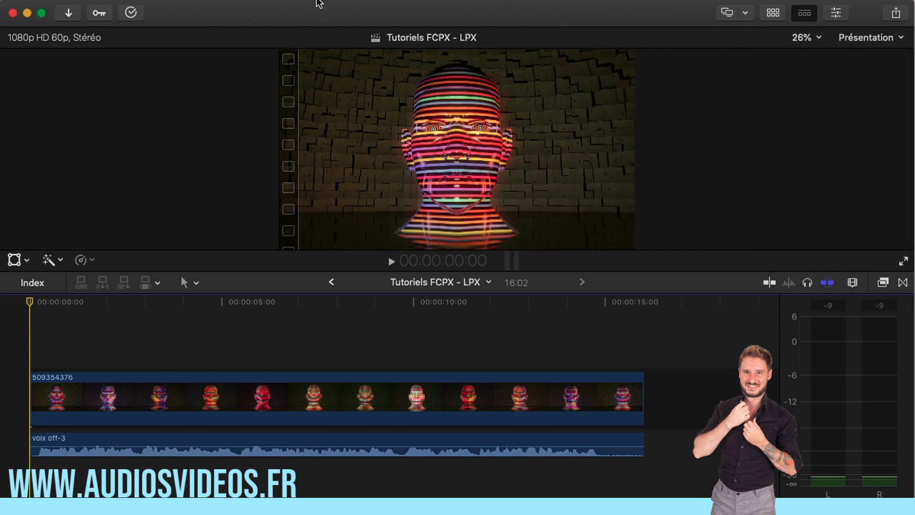
Step: Export the project as an XML file named "FCPX - LPX" on the Bureau, keeping the current XML version (1.9)
{"action": "left_click", "coordinate": [135, 1]}
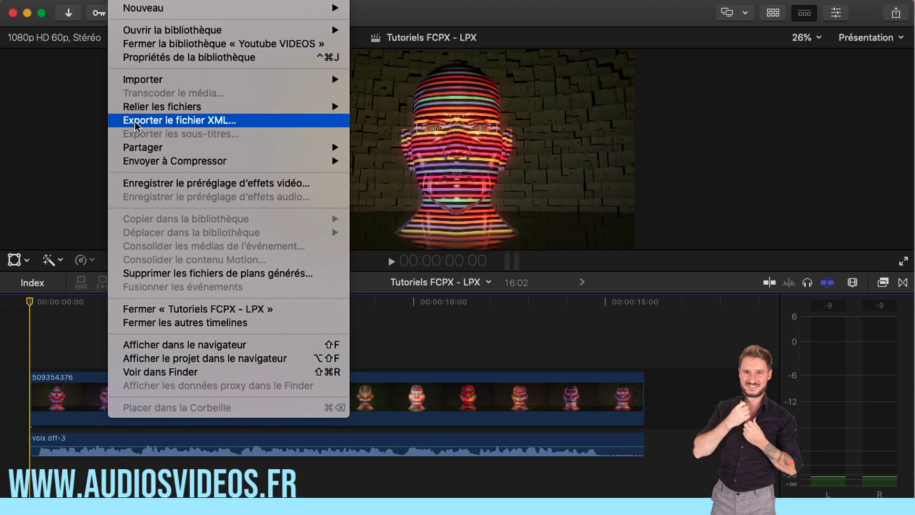
{"action": "left_click", "coordinate": [204, 120]}
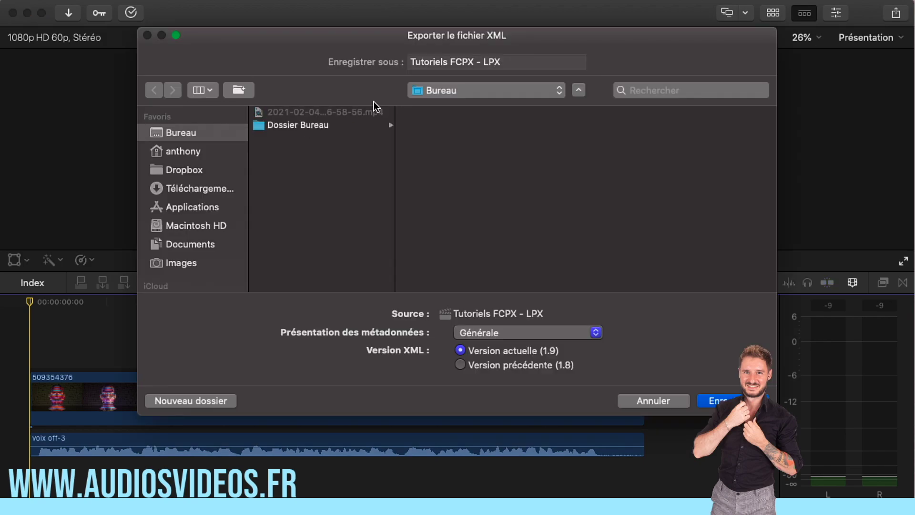
{"action": "left_click", "coordinate": [469, 62]}
{"action": "left_click_drag", "start_coordinate": [517, 61], "coordinate": [345, 57]}
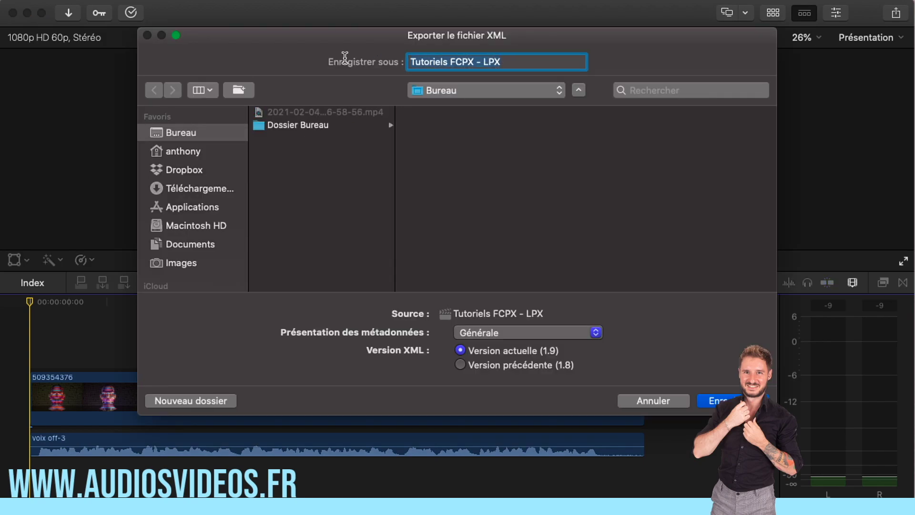
{"action": "left_click_drag", "start_coordinate": [452, 64], "coordinate": [353, 70]}
{"action": "key", "text": "BackSpace"}
{"action": "key", "text": "BackSpace"}
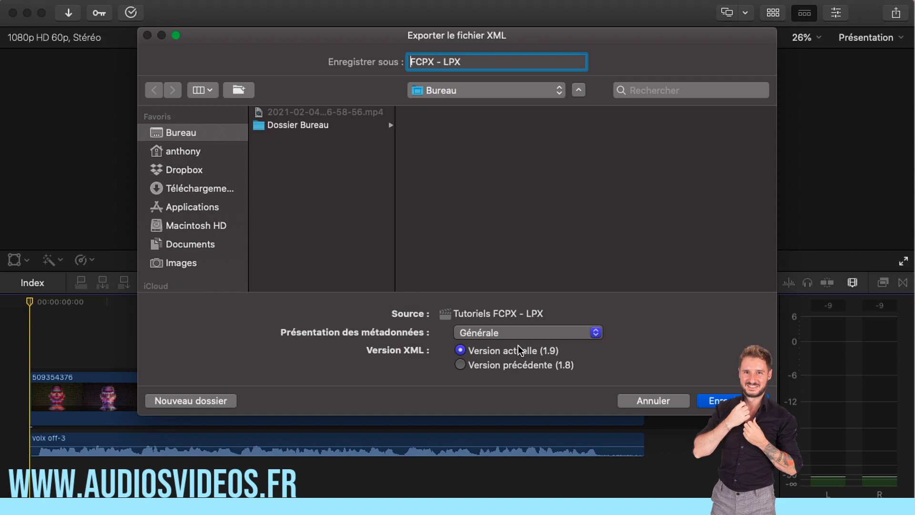
{"action": "left_click", "coordinate": [715, 401]}
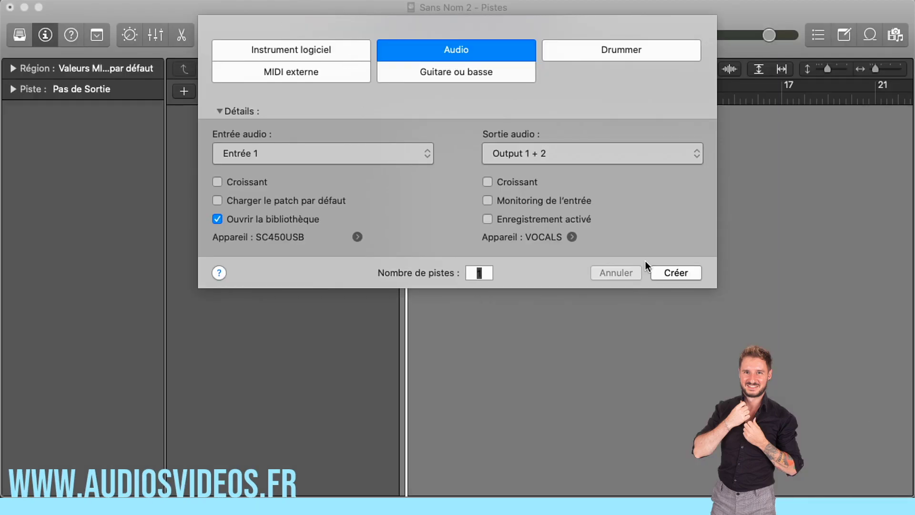
Step: In Logic Pro X, create one audio track with input Entrée 1, and hide the library and the inspector
{"action": "left_click", "coordinate": [670, 273]}
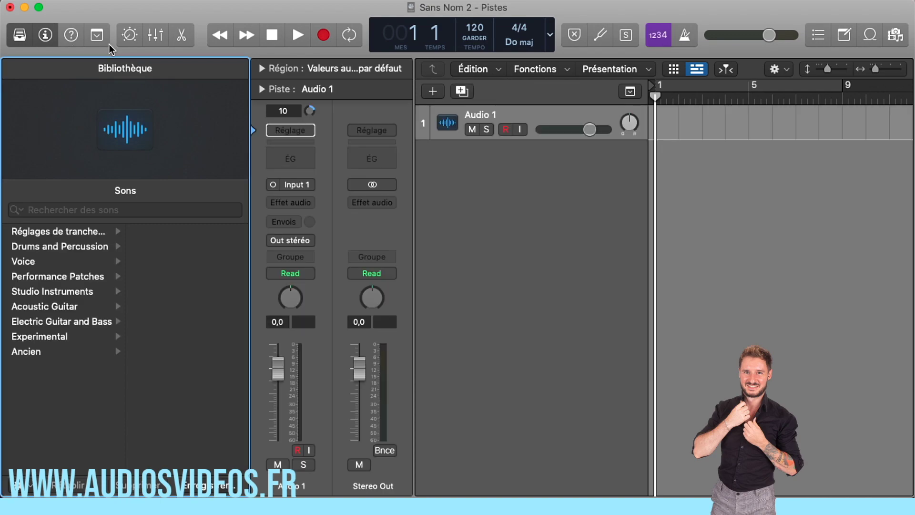
{"action": "left_click", "coordinate": [19, 35]}
{"action": "left_click", "coordinate": [46, 34]}
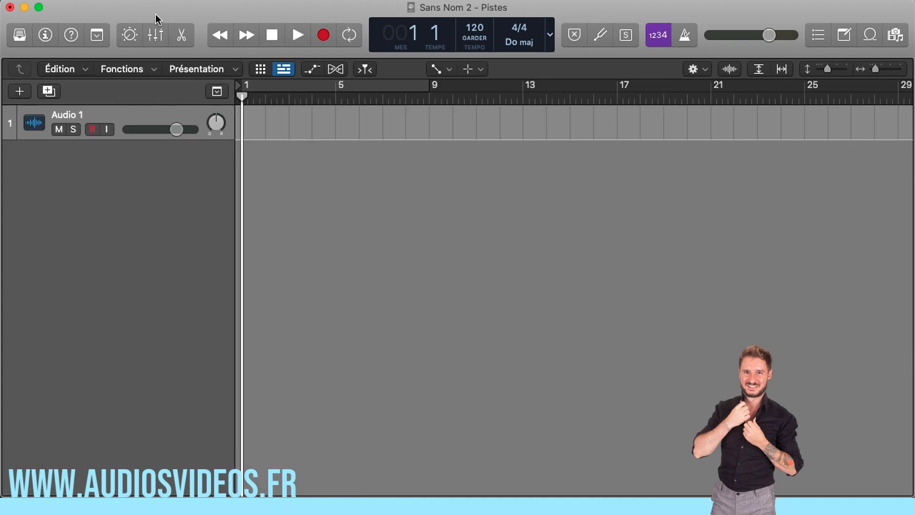
Step: Set the control bar's display mode to "Temps et durée (Grand)"
{"action": "left_click", "coordinate": [550, 36]}
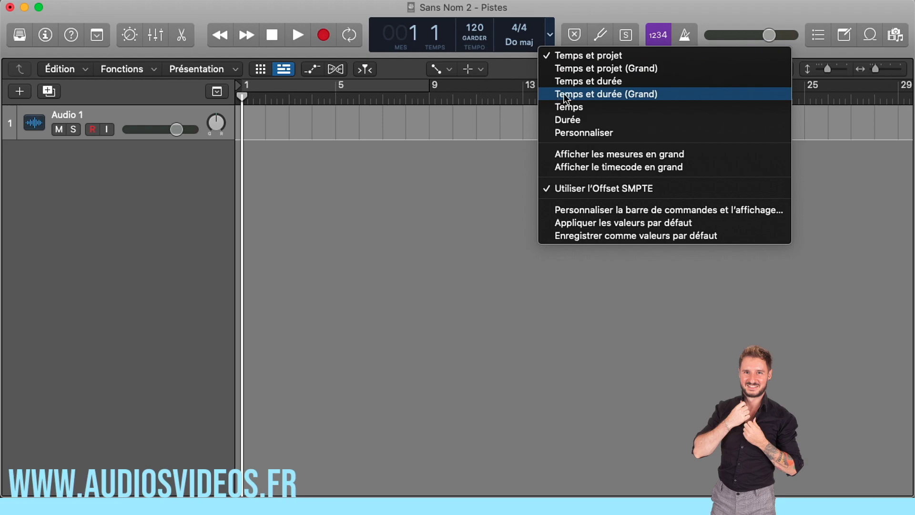
{"action": "left_click", "coordinate": [618, 95]}
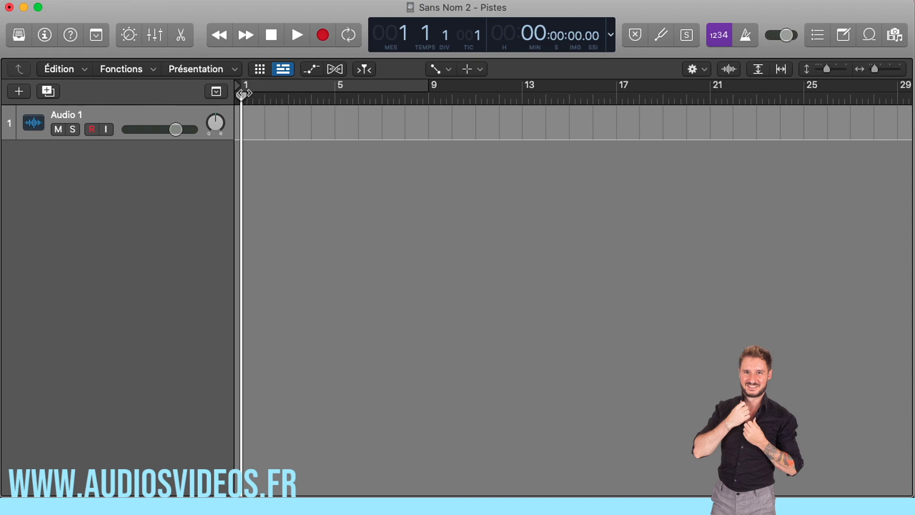
Step: Show the global tracks and hide Disposition, Marqueur and Altération, leaving only Film and Tempo
{"action": "left_click", "coordinate": [216, 91]}
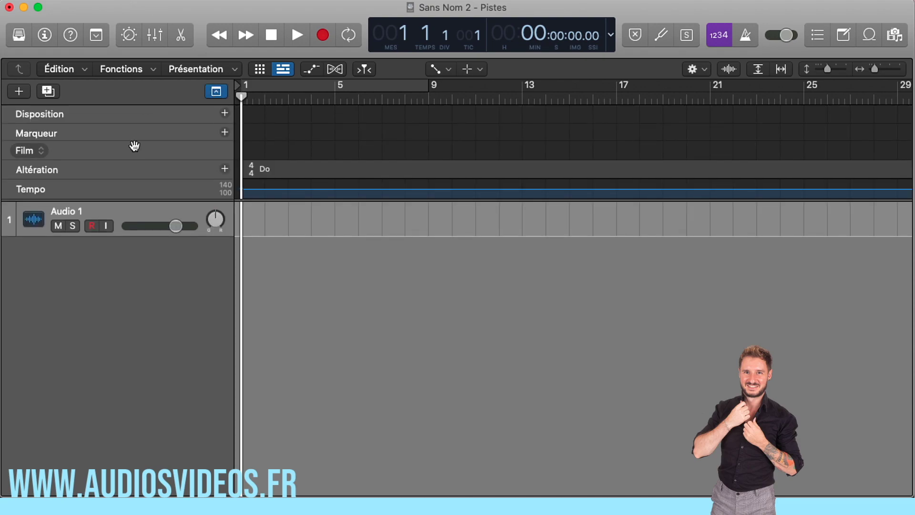
{"action": "right_click", "coordinate": [109, 120]}
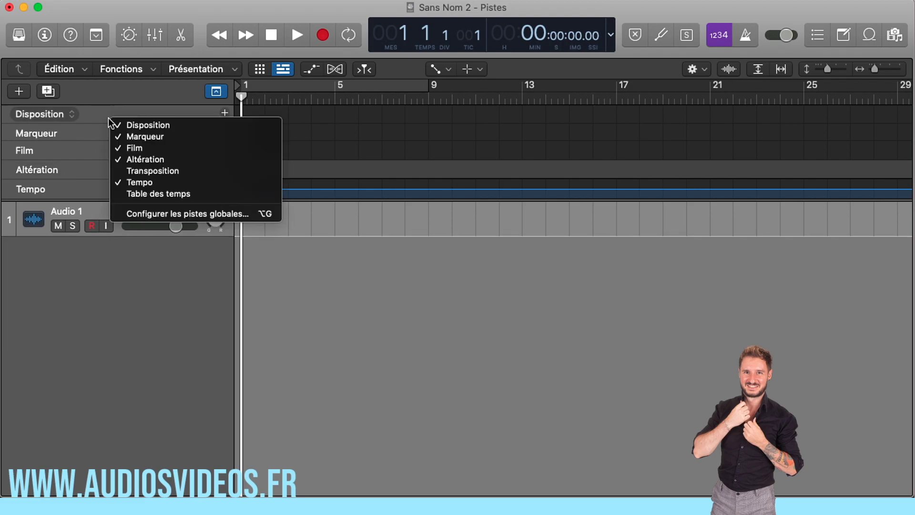
{"action": "left_click", "coordinate": [132, 126]}
{"action": "right_click", "coordinate": [134, 125]}
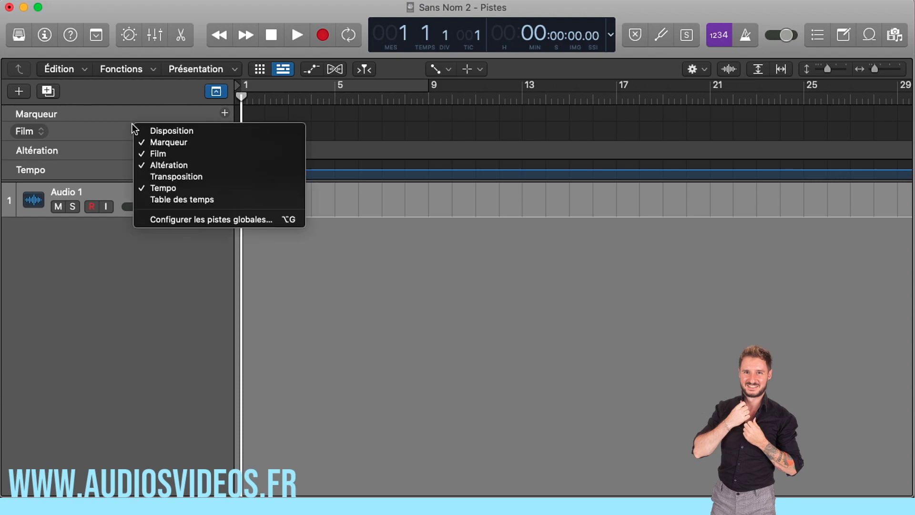
{"action": "left_click", "coordinate": [151, 143]}
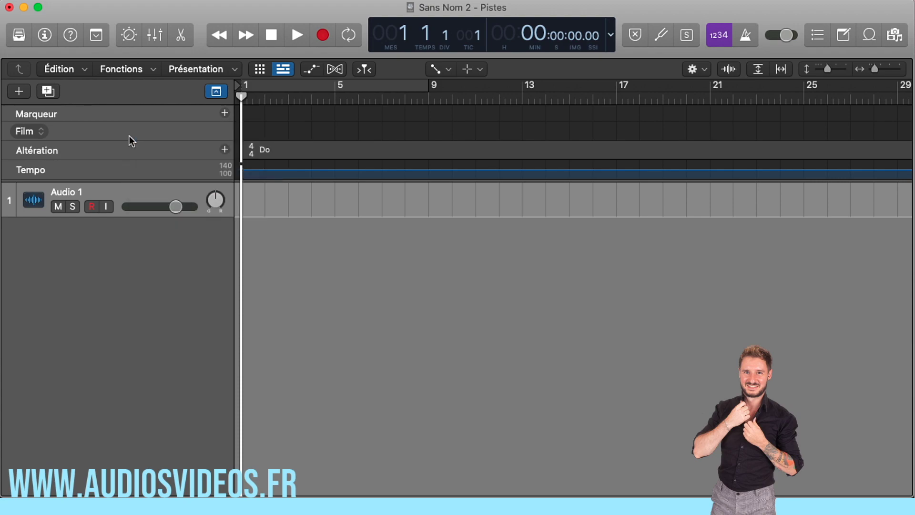
{"action": "right_click", "coordinate": [123, 134]}
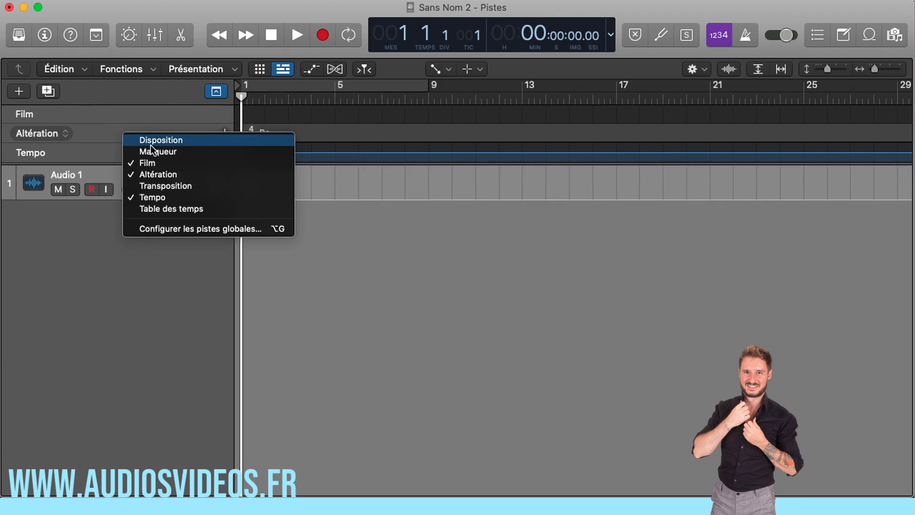
{"action": "left_click", "coordinate": [158, 175]}
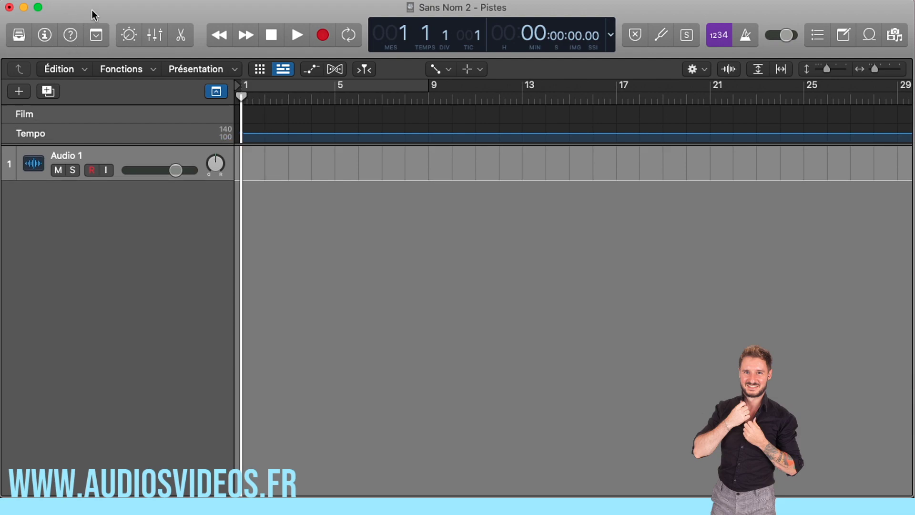
Step: Import the Final Cut Pro XML file "FCPX - LPX.fcpxml" from the Bureau, keeping the 25,00 frame rate and the 48000 sample rate
{"action": "left_click", "coordinate": [112, 0]}
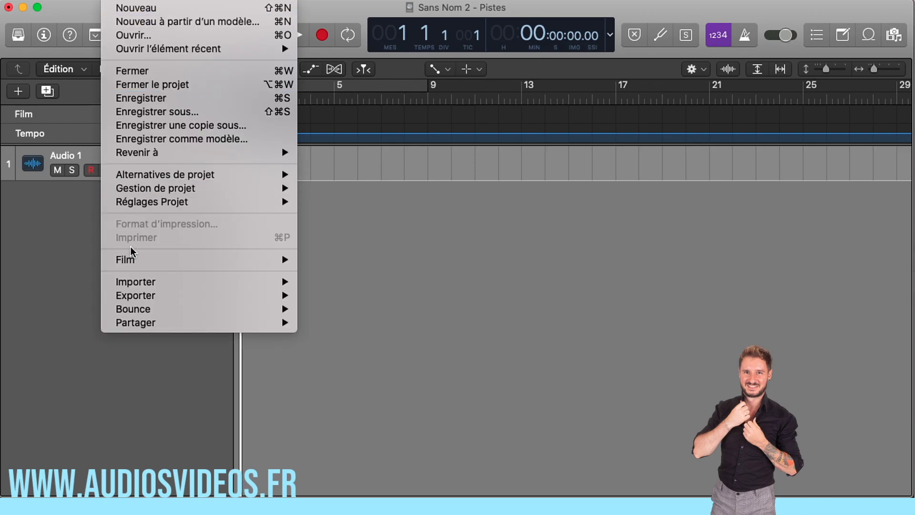
{"action": "mouse_move", "coordinate": [149, 298]}
{"action": "mouse_move", "coordinate": [146, 282]}
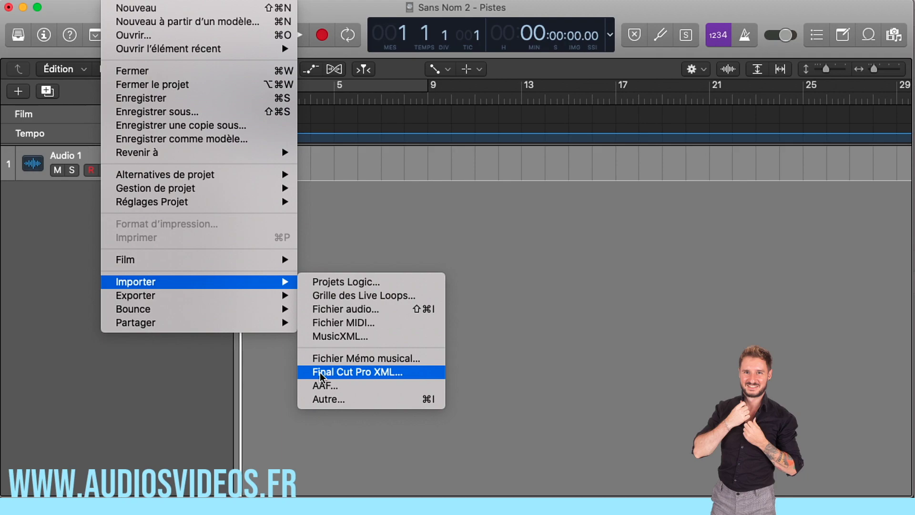
{"action": "left_click", "coordinate": [391, 374]}
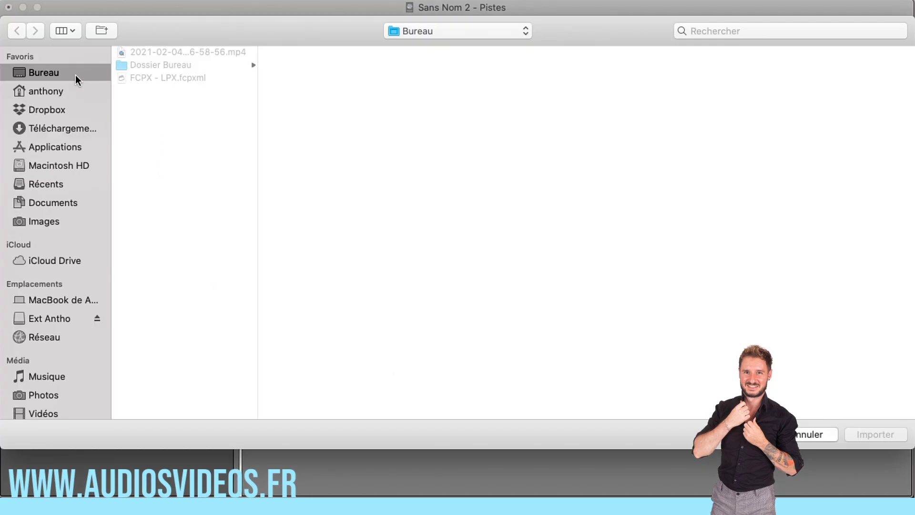
{"action": "left_click", "coordinate": [131, 77]}
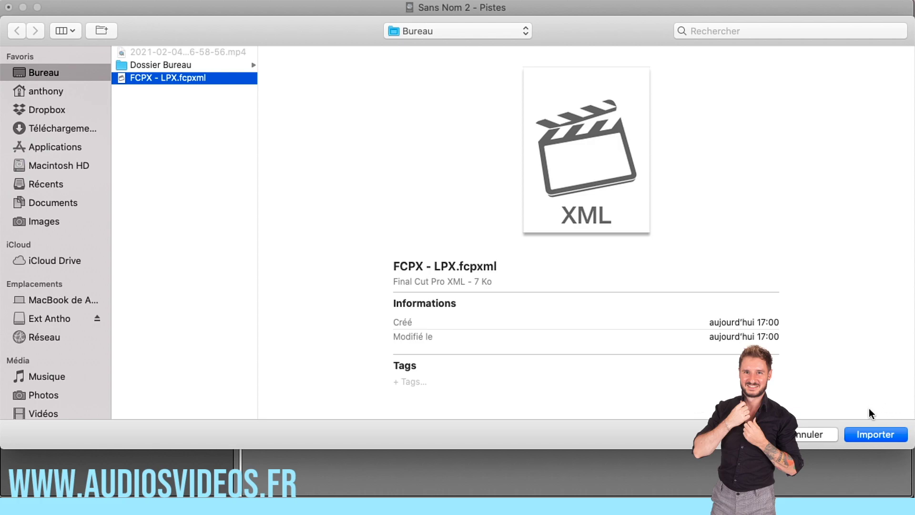
{"action": "left_click", "coordinate": [868, 436]}
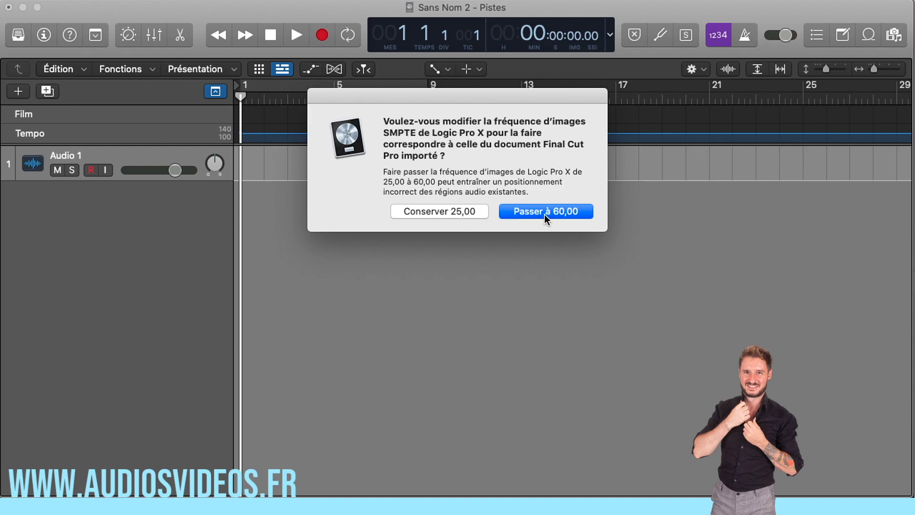
{"action": "left_click", "coordinate": [461, 213]}
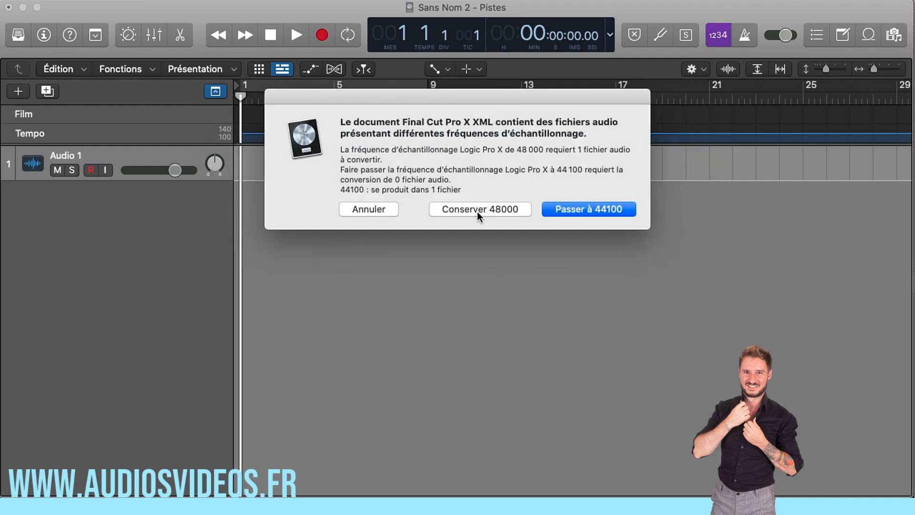
{"action": "left_click", "coordinate": [513, 211]}
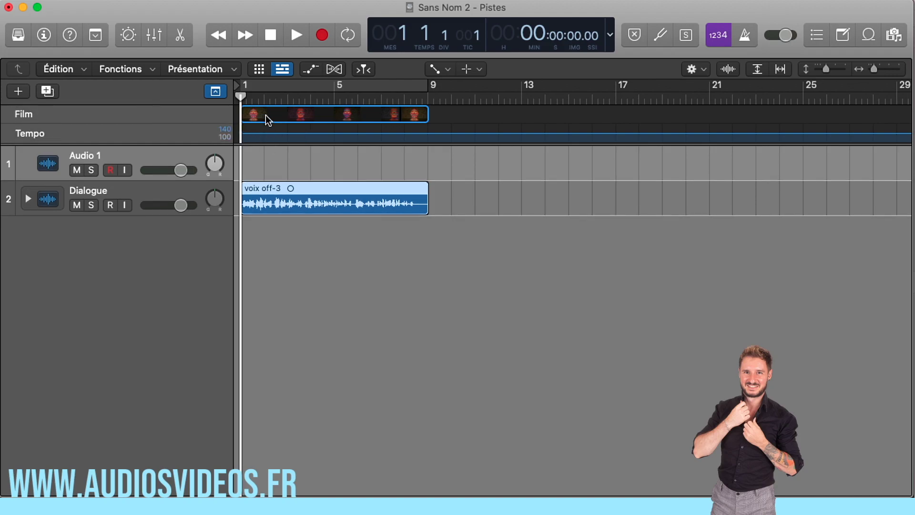
Step: Enlarge the height of the Film global track and show the inspector with its film preview
{"action": "left_click_drag", "start_coordinate": [143, 122], "coordinate": [137, 210]}
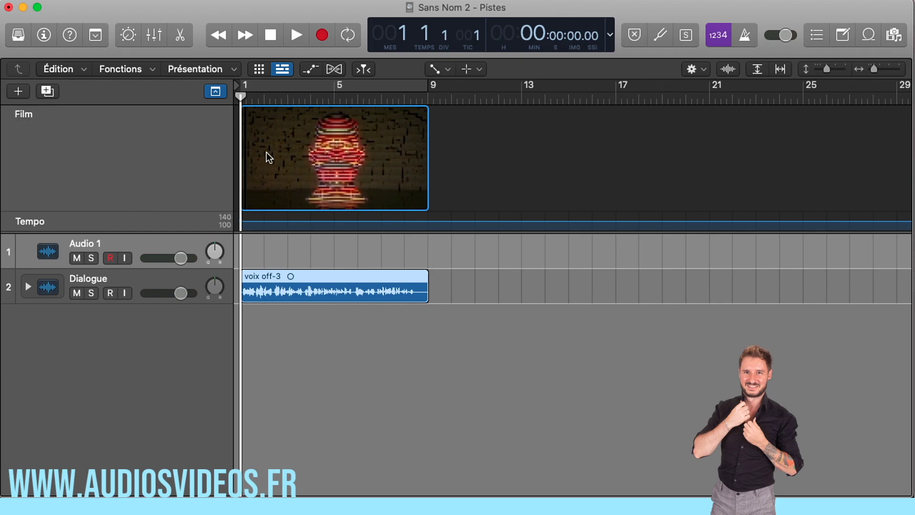
{"action": "mouse_move", "coordinate": [241, 96]}
{"action": "left_mouse_down"}
{"action": "mouse_move", "coordinate": [408, 108]}
{"action": "mouse_move", "coordinate": [241, 98]}
{"action": "left_mouse_up"}
{"action": "left_click", "coordinate": [44, 36]}
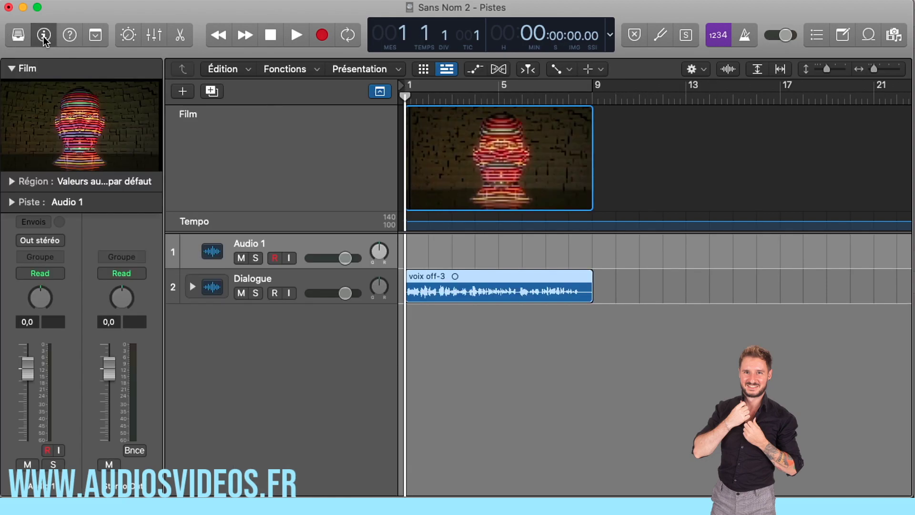
Step: Open the film in its own window, play a few seconds, close it and return the playhead to the start
{"action": "left_click", "coordinate": [52, 122]}
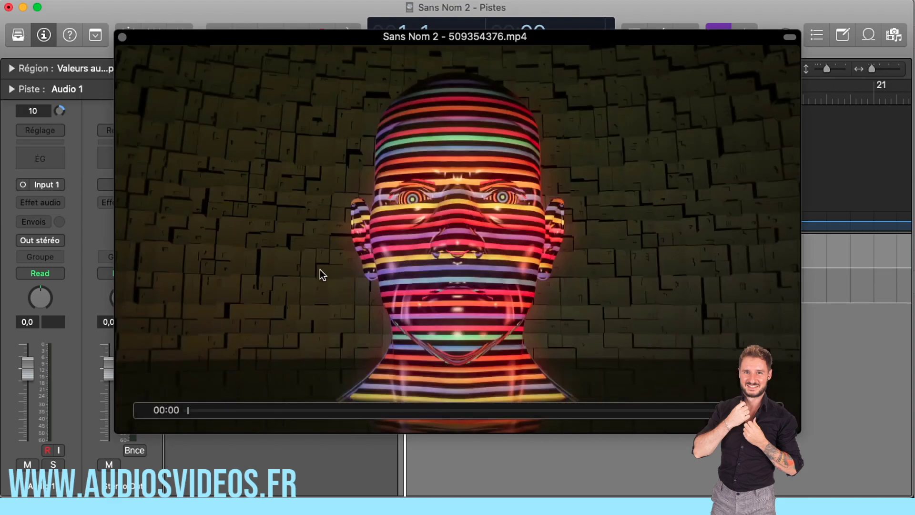
{"action": "key", "text": "space"}
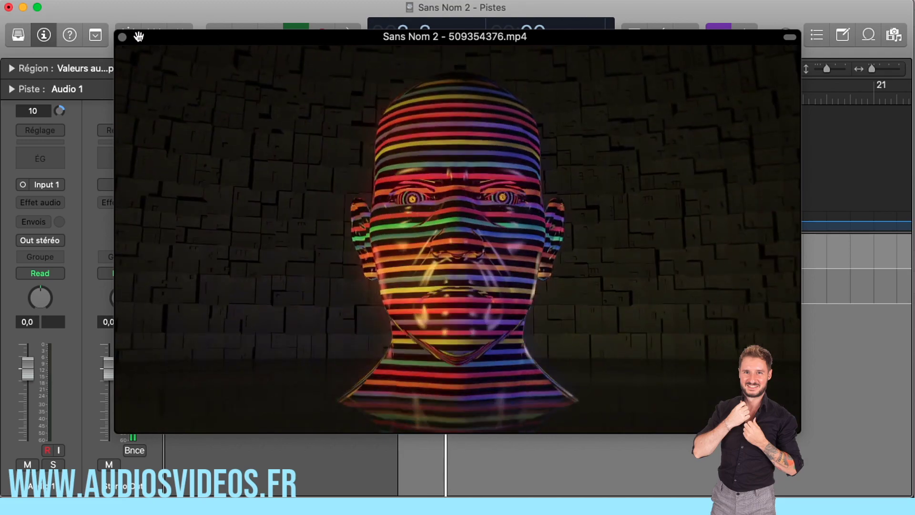
{"action": "key", "text": "space"}
{"action": "left_click", "coordinate": [122, 37]}
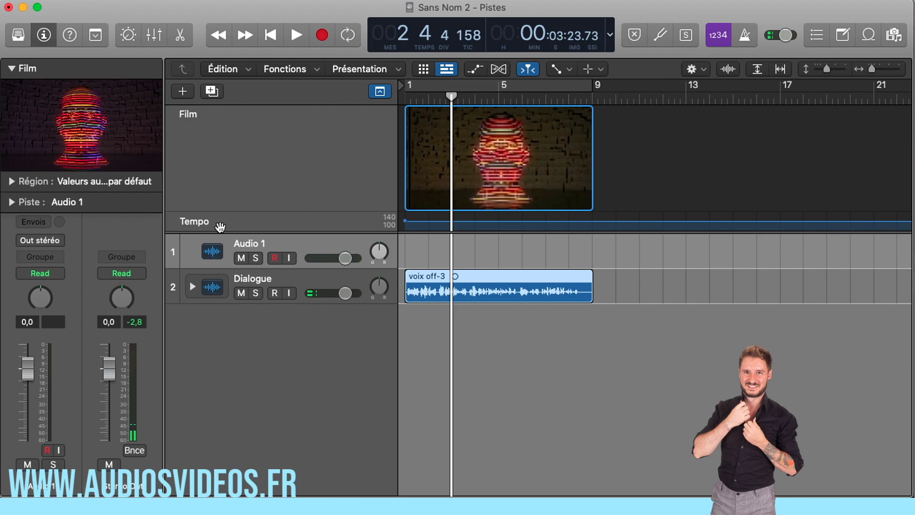
{"action": "key", "text": "Return"}
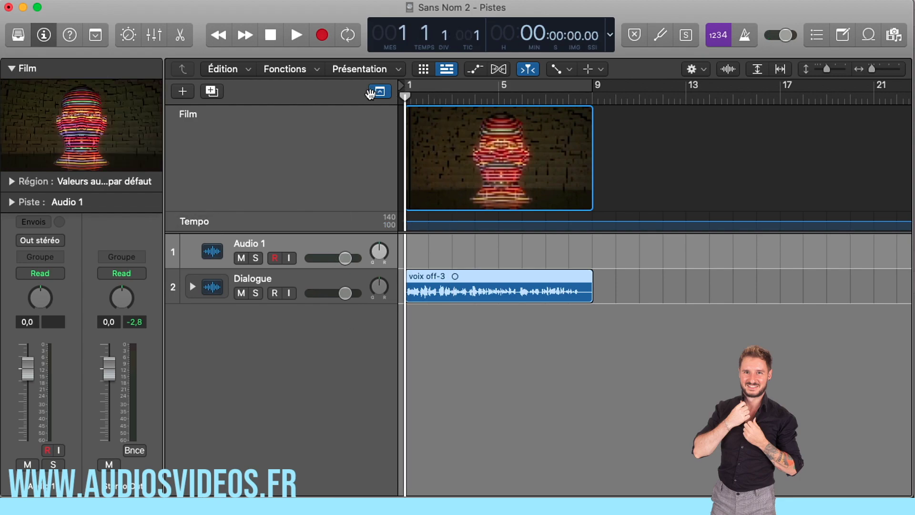
Step: Slightly reduce the Film track's height, move the project end to bar 9 where the film ends, and turn on the cycle over bars 1 to 9
{"action": "left_click_drag", "start_coordinate": [286, 206], "coordinate": [287, 203]}
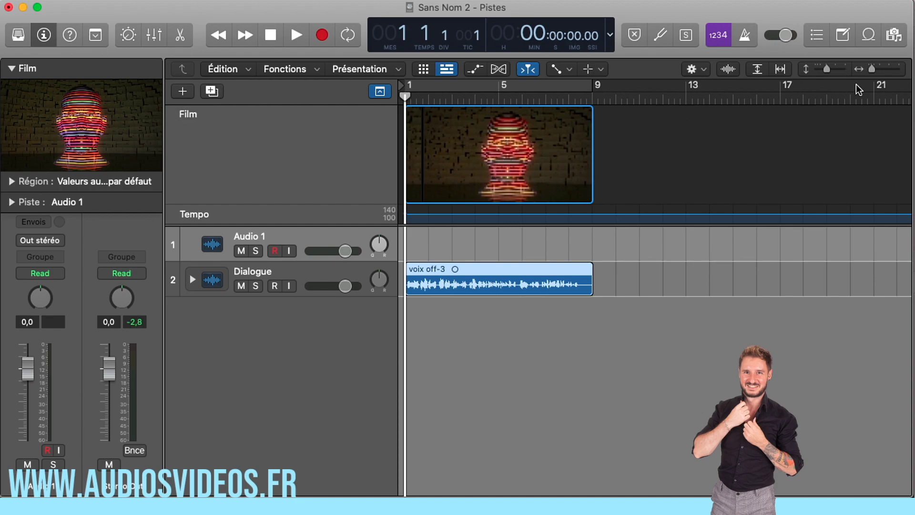
{"action": "scroll", "coordinate": [691, 198], "scroll_direction": "right", "scroll_amount": 8}
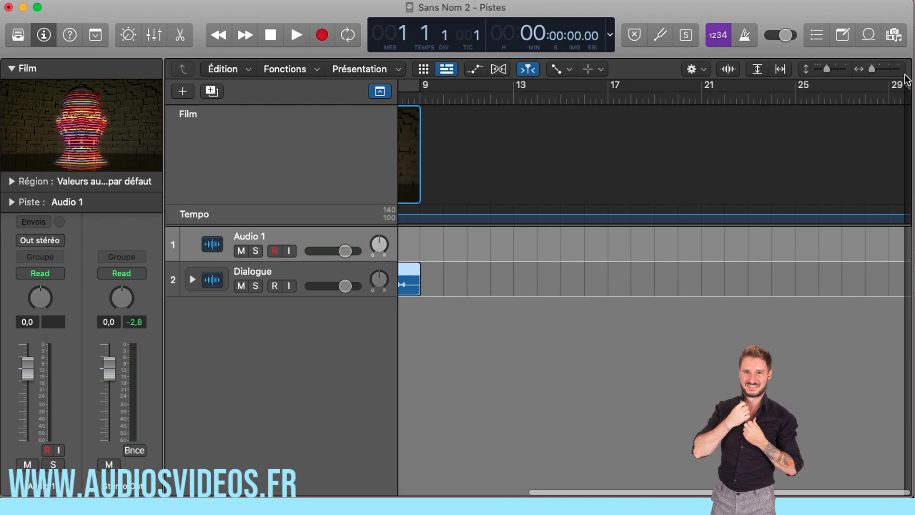
{"action": "mouse_move", "coordinate": [899, 86]}
{"action": "left_mouse_down"}
{"action": "mouse_move", "coordinate": [493, 73]}
{"action": "mouse_move", "coordinate": [423, 81]}
{"action": "mouse_move", "coordinate": [458, 86]}
{"action": "mouse_move", "coordinate": [348, 90]}
{"action": "left_mouse_up"}
{"action": "left_click", "coordinate": [464, 86]}
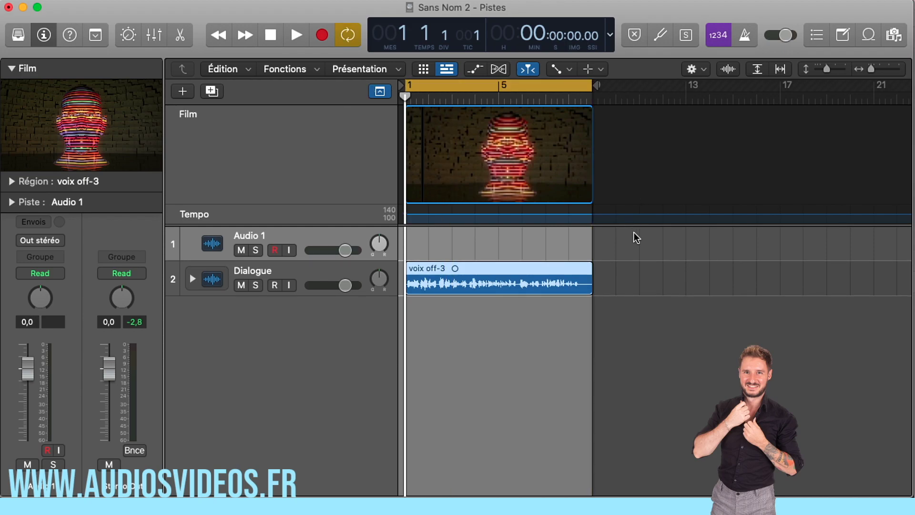
{"action": "key", "text": "z"}
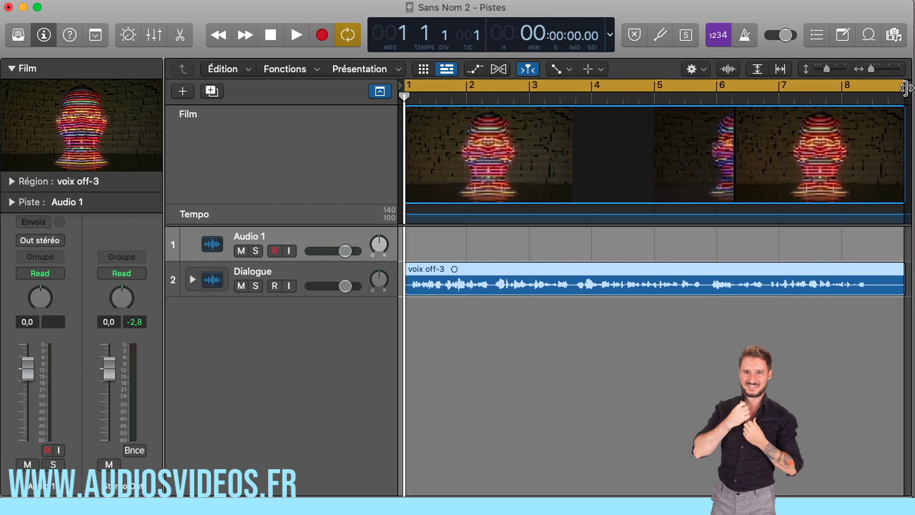
Step: Hide the global tracks so that only the audio tracks remain in the arrangement
{"action": "scroll", "coordinate": [873, 88], "scroll_direction": "right", "scroll_amount": 2}
{"action": "left_click_drag", "start_coordinate": [858, 93], "coordinate": [818, 96]}
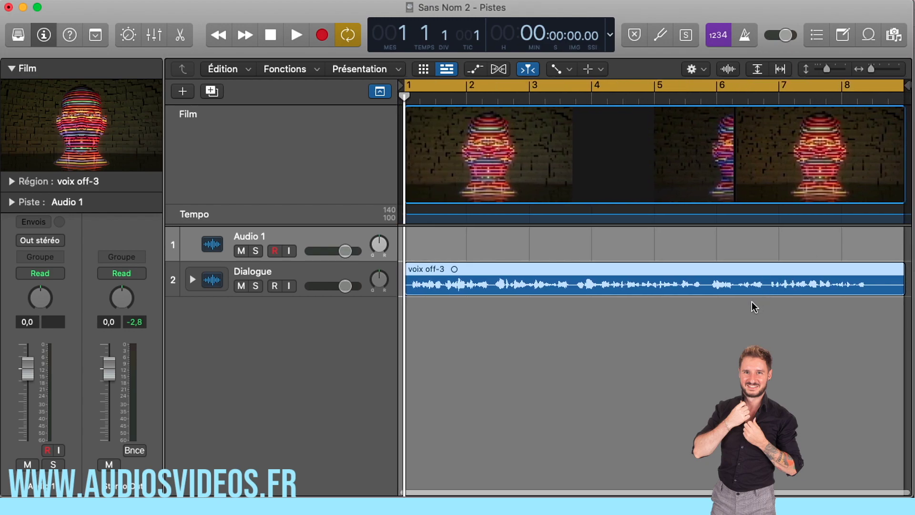
{"action": "left_click", "coordinate": [380, 91]}
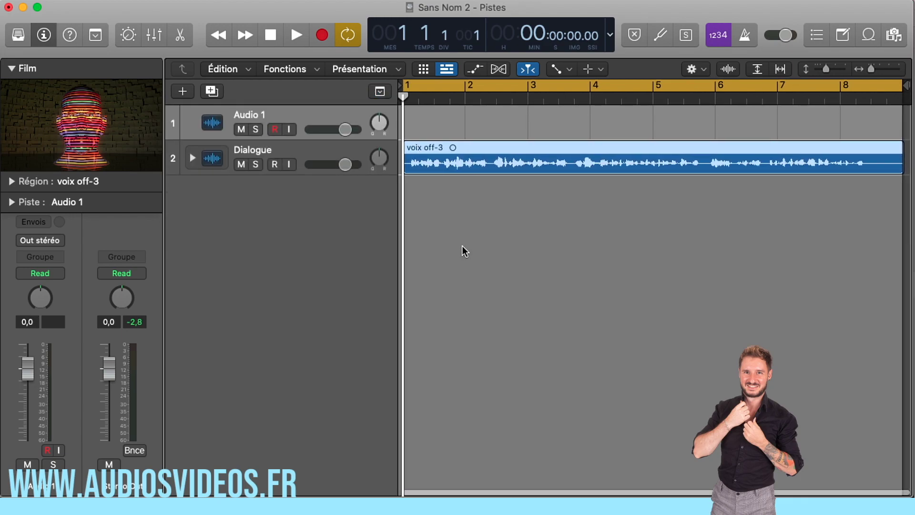
Step: Add a short fade-in and a short fade-out to the voix off-3 region with the Fade tool, and return to the Pointer tool
{"action": "key", "text": "t"}
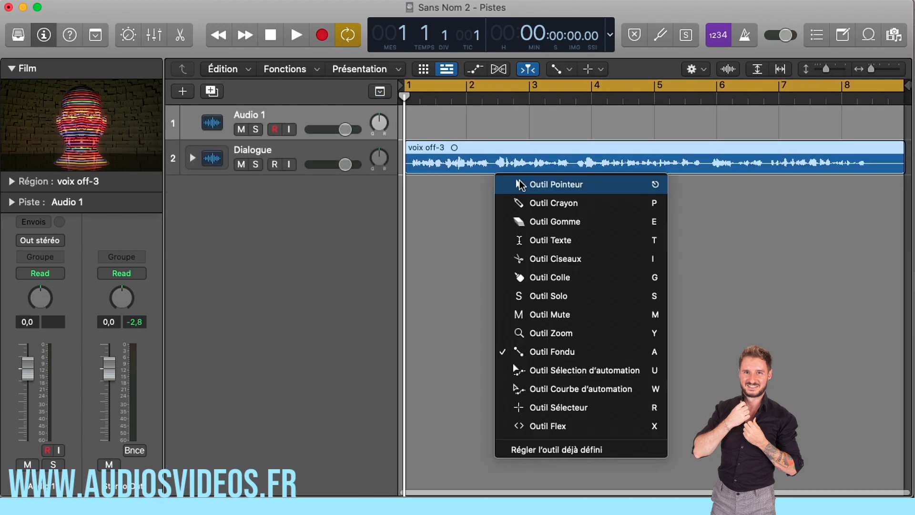
{"action": "key", "text": "a"}
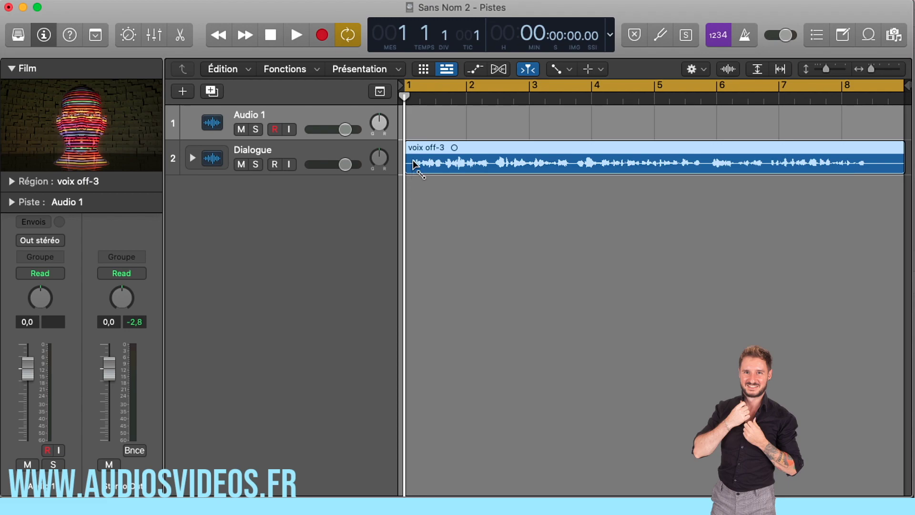
{"action": "scroll", "coordinate": [526, 224], "scroll_direction": "left", "scroll_amount": 2}
{"action": "left_click_drag", "start_coordinate": [885, 161], "coordinate": [873, 163]}
{"action": "key", "text": "t"}
{"action": "key", "text": "Escape"}
Step: Duplicate the Dialogue-1, Mono track inside the Dialogue stack with a copy of voix off-3, and lower both tracks' volumes, the duplicate's to -5,8
{"action": "left_click", "coordinate": [254, 156]}
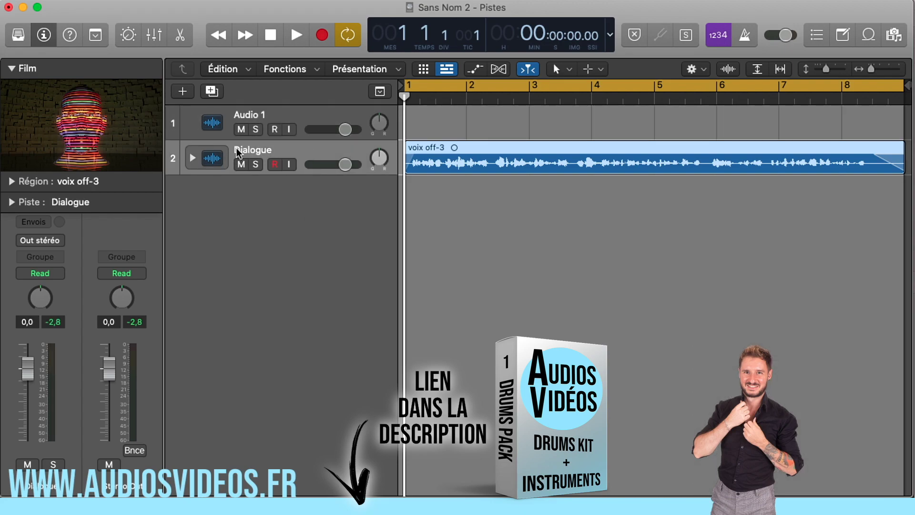
{"action": "left_click", "coordinate": [193, 159]}
{"action": "left_click", "coordinate": [313, 192]}
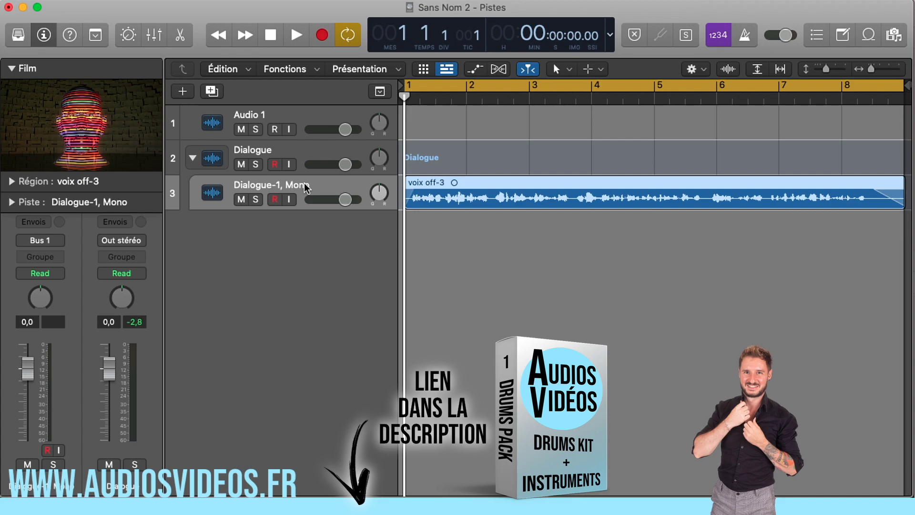
{"action": "left_click", "coordinate": [211, 91]}
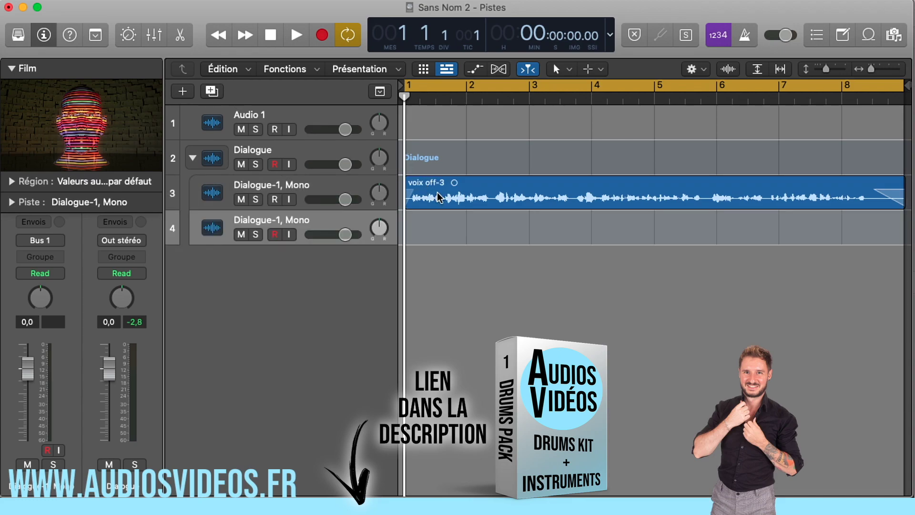
{"action": "left_click_drag", "start_coordinate": [439, 197], "coordinate": [439, 232]}
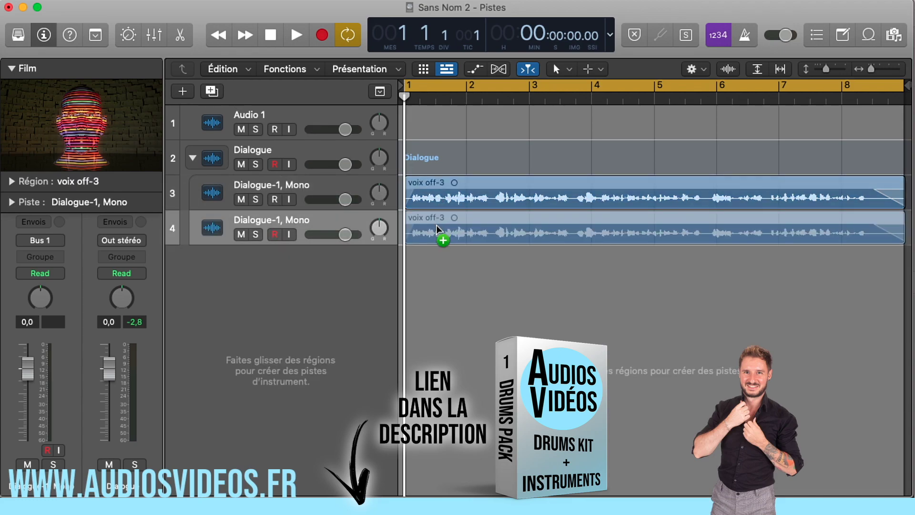
{"action": "left_click_drag", "start_coordinate": [344, 200], "coordinate": [331, 199]}
{"action": "left_click_drag", "start_coordinate": [345, 234], "coordinate": [332, 235]}
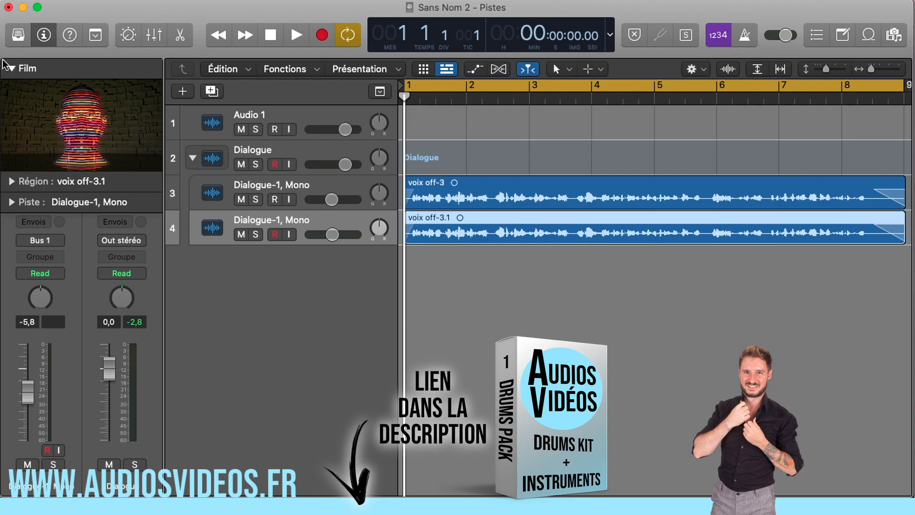
Step: Insert the mono Little AlterBoy effect on the duplicated dialogue track and strongly lower its pitch in Transpose mode
{"action": "left_click", "coordinate": [12, 68]}
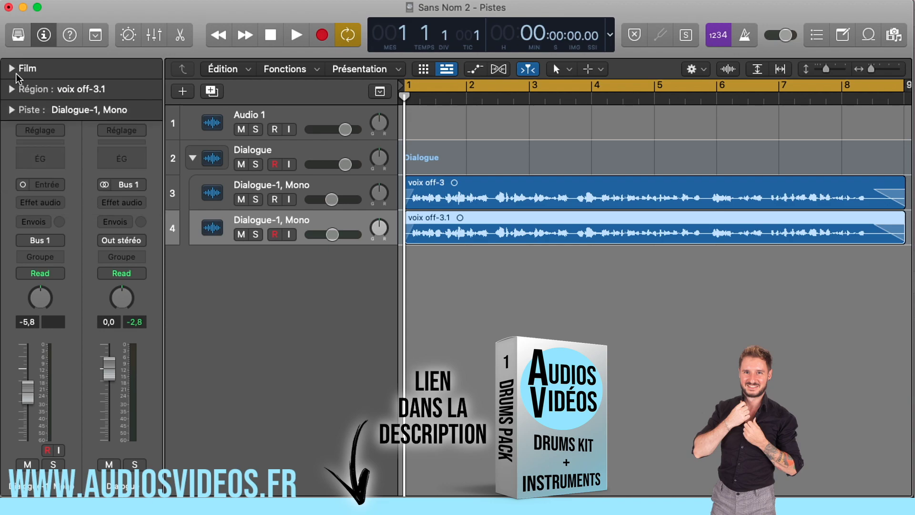
{"action": "left_click", "coordinate": [48, 206]}
{"action": "mouse_move", "coordinate": [64, 243]}
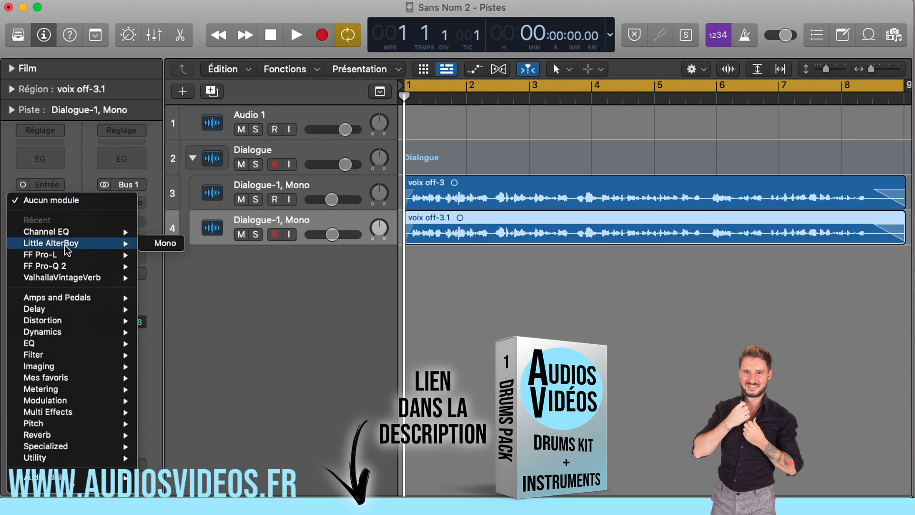
{"action": "left_click", "coordinate": [152, 244]}
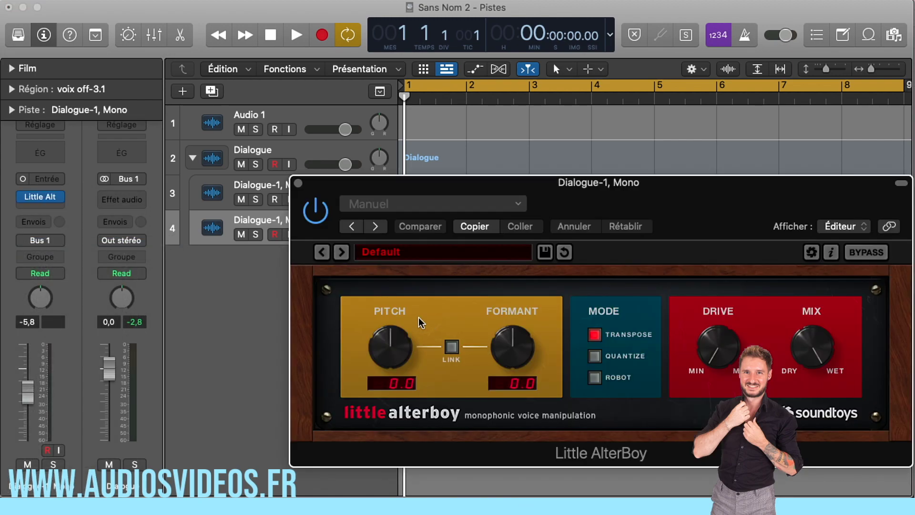
{"action": "left_click_drag", "start_coordinate": [394, 340], "coordinate": [399, 462]}
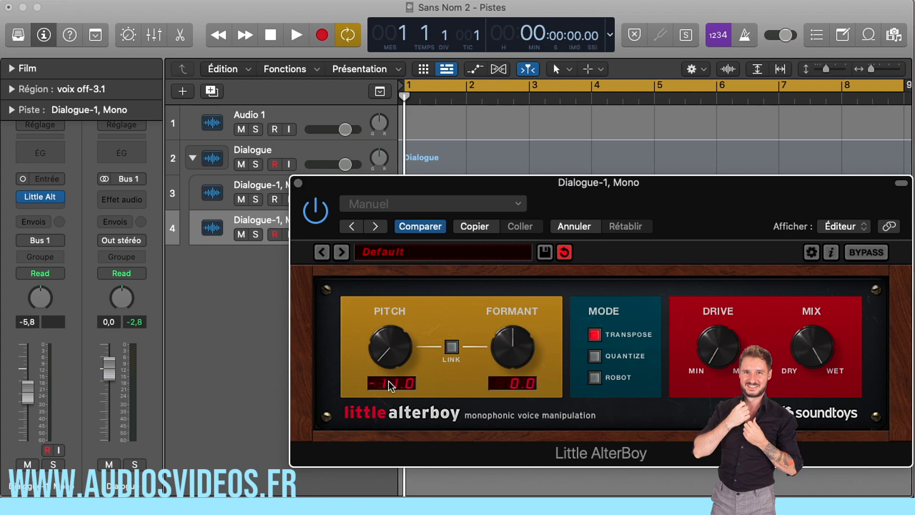
{"action": "left_click_drag", "start_coordinate": [496, 356], "coordinate": [496, 365]}
{"action": "left_click", "coordinate": [298, 183]}
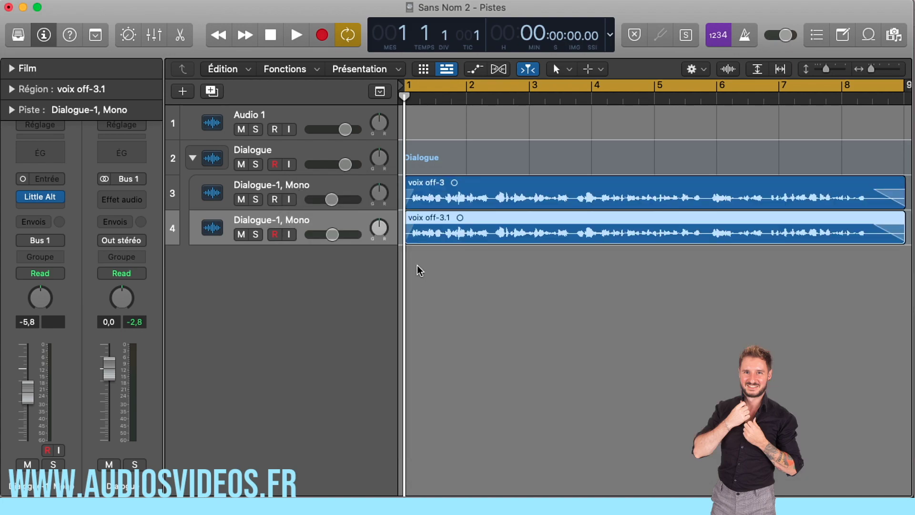
Step: Play back the doubled voice while viewing the film in its own window, and close that window
{"action": "left_click", "coordinate": [426, 311]}
{"action": "key", "text": "space"}
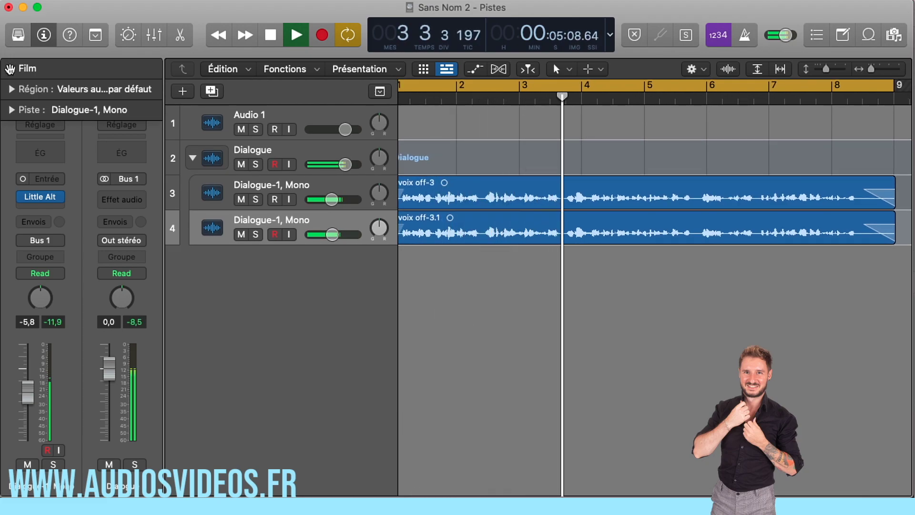
{"action": "left_click", "coordinate": [11, 68]}
{"action": "double_click", "coordinate": [70, 135]}
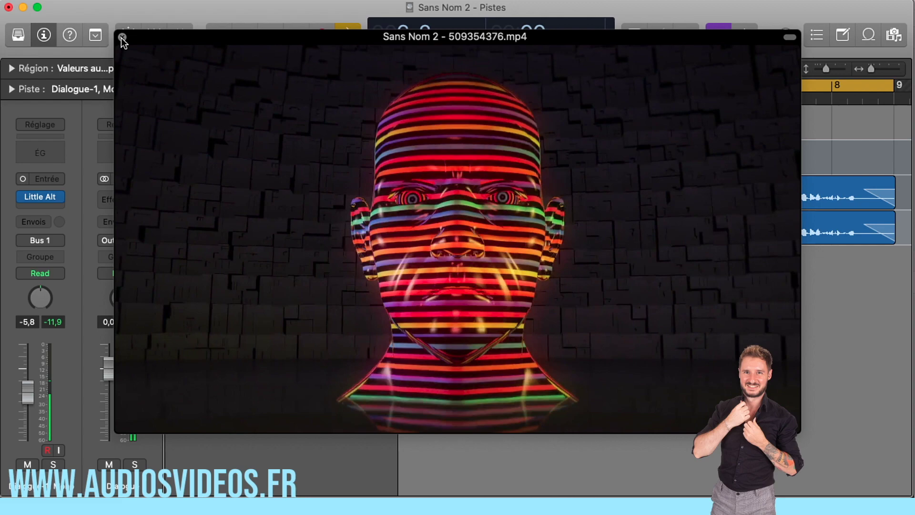
{"action": "left_click", "coordinate": [122, 38]}
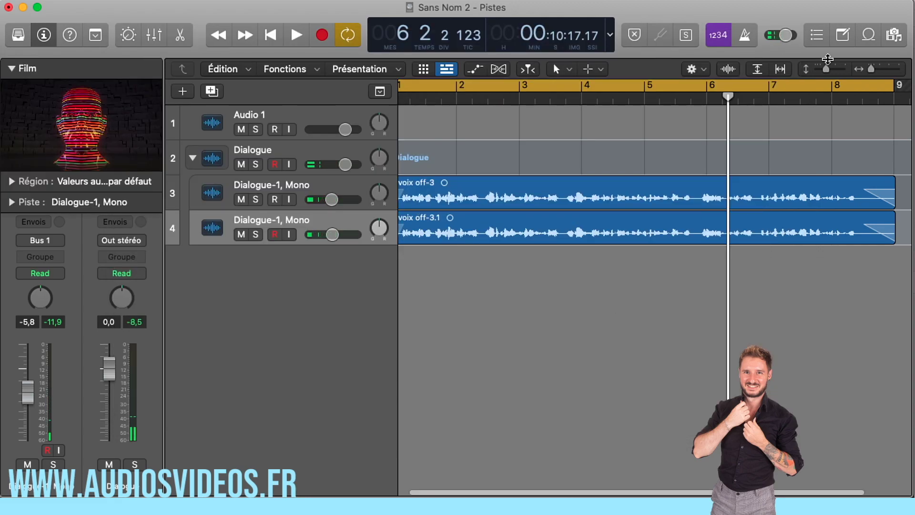
Step: Browse the Dubstep genre of Apple Loops and add Choppy Vox Lead 01 on a new track from bar 1
{"action": "left_click", "coordinate": [868, 35]}
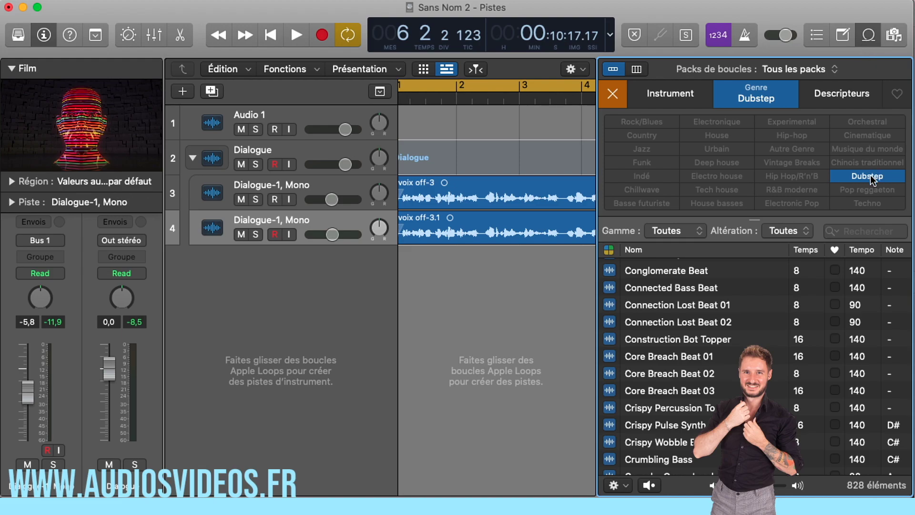
{"action": "scroll", "coordinate": [682, 338], "scroll_direction": "up", "scroll_amount": 15}
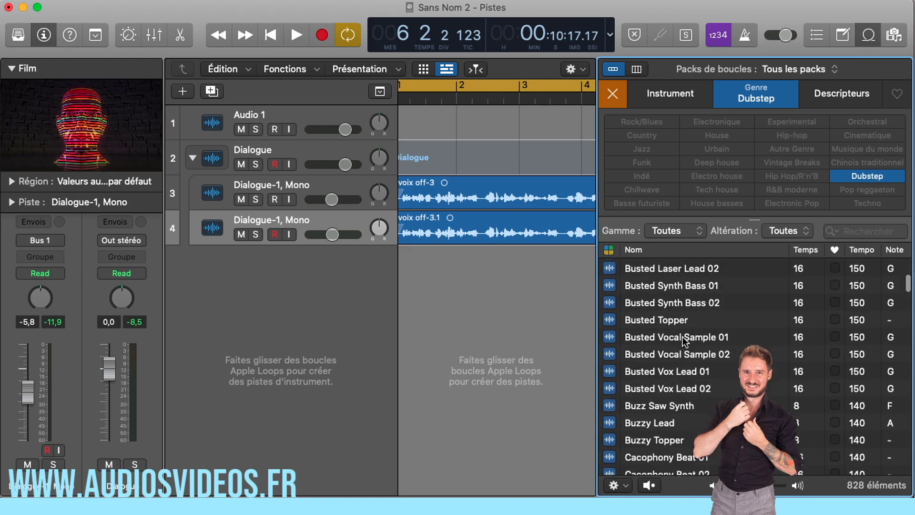
{"action": "scroll", "coordinate": [683, 339], "scroll_direction": "up", "scroll_amount": 15}
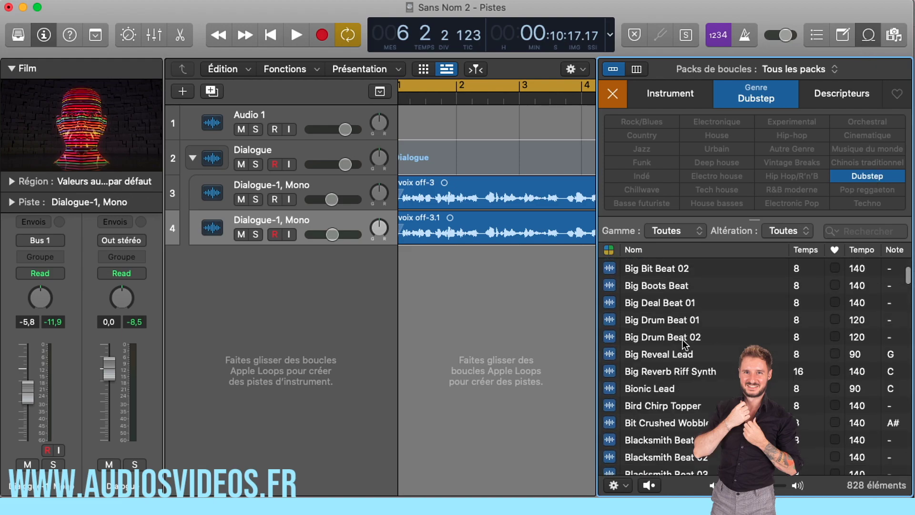
{"action": "scroll", "coordinate": [683, 340], "scroll_direction": "up", "scroll_amount": 3}
{"action": "scroll", "coordinate": [682, 342], "scroll_direction": "down", "scroll_amount": 8}
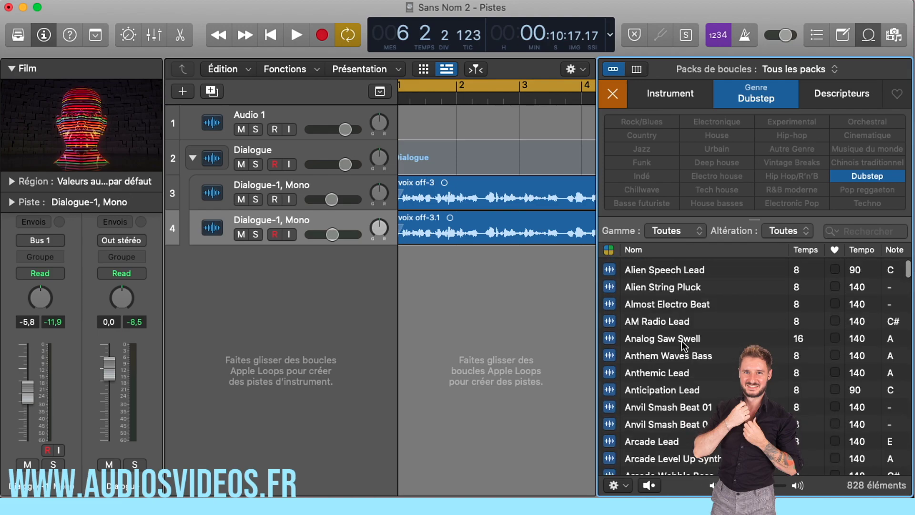
{"action": "scroll", "coordinate": [681, 342], "scroll_direction": "down", "scroll_amount": 15}
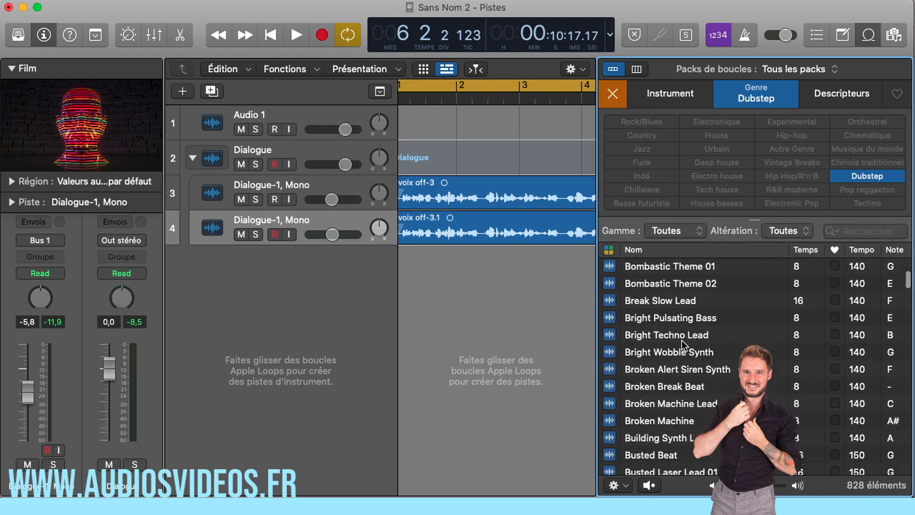
{"action": "scroll", "coordinate": [682, 339], "scroll_direction": "down", "scroll_amount": 10}
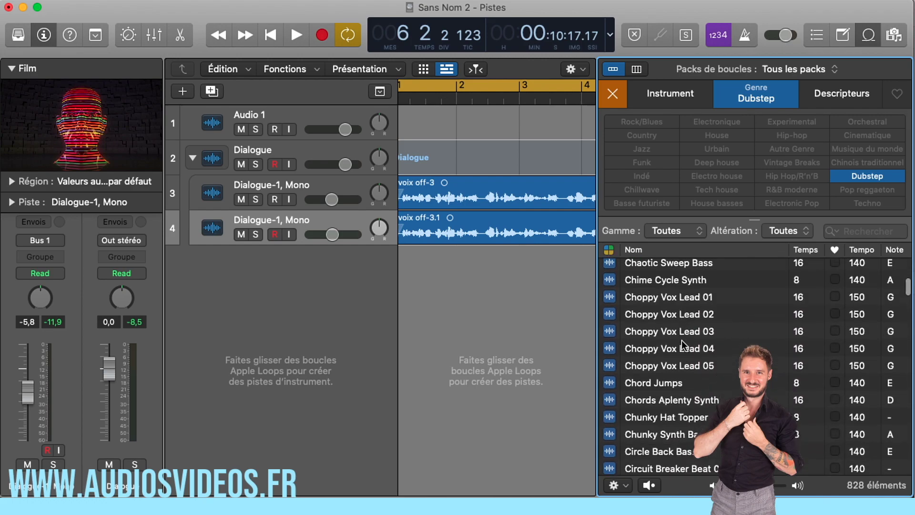
{"action": "left_click", "coordinate": [666, 294]}
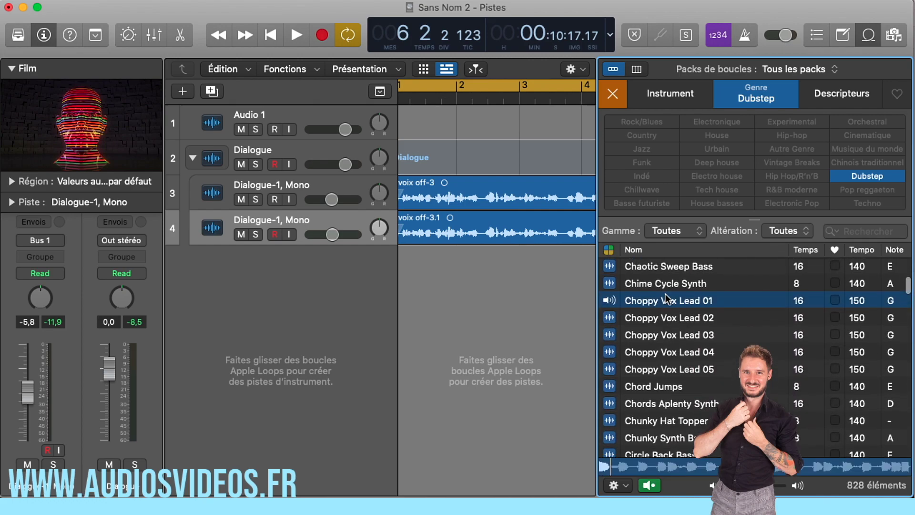
{"action": "left_click_drag", "start_coordinate": [662, 300], "coordinate": [488, 310]}
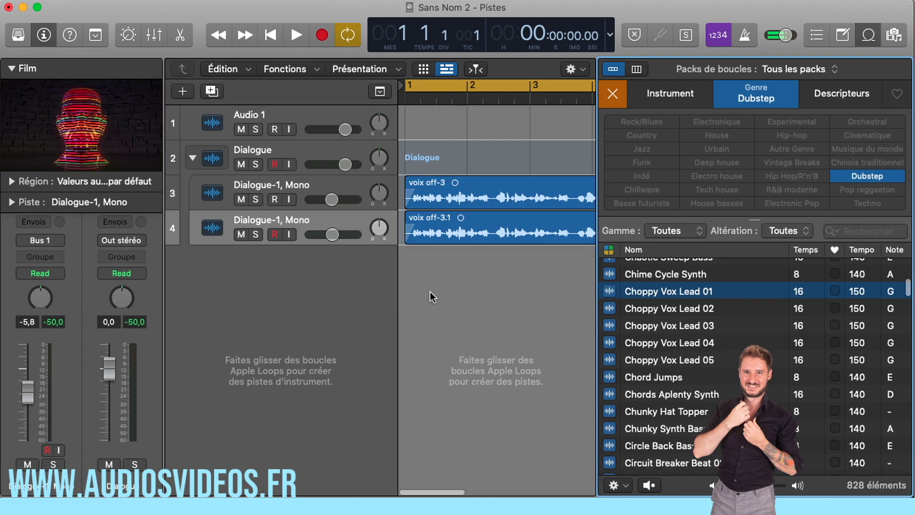
Step: Audition the Core Breach Beat loops 01 to 03 and add Core Breach Beat 01 on a new track from bar 1
{"action": "scroll", "coordinate": [692, 368], "scroll_direction": "down", "scroll_amount": 10}
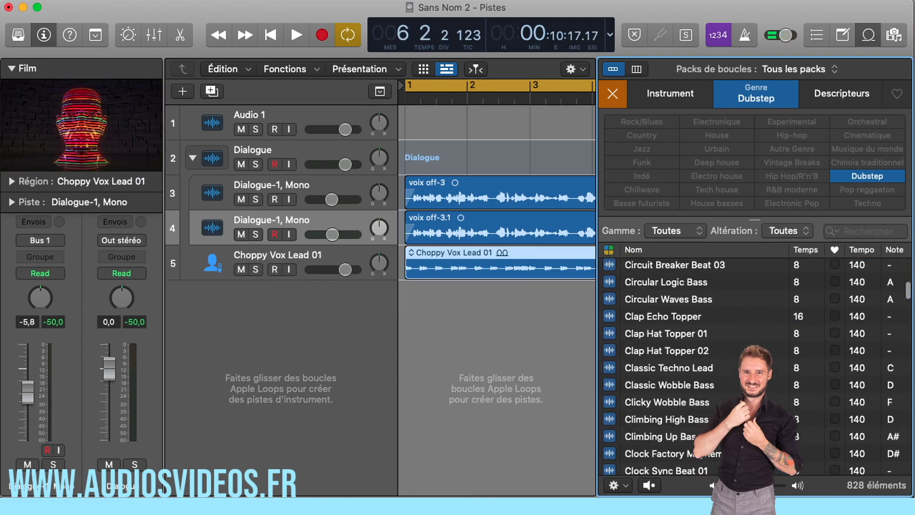
{"action": "scroll", "coordinate": [692, 368], "scroll_direction": "down", "scroll_amount": 4}
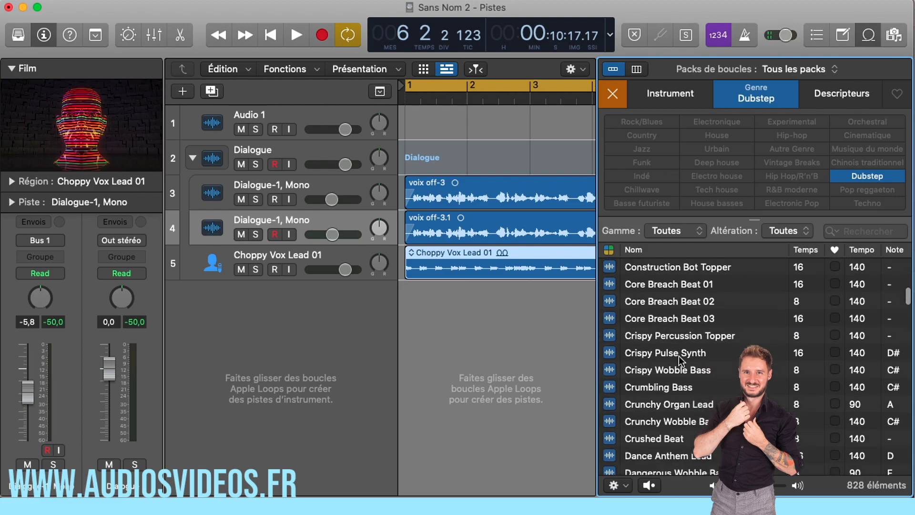
{"action": "left_click", "coordinate": [686, 286]}
{"action": "scroll", "coordinate": [685, 286], "scroll_direction": "up", "scroll_amount": 1}
{"action": "scroll", "coordinate": [687, 307], "scroll_direction": "down", "scroll_amount": 1}
{"action": "left_click", "coordinate": [679, 305]}
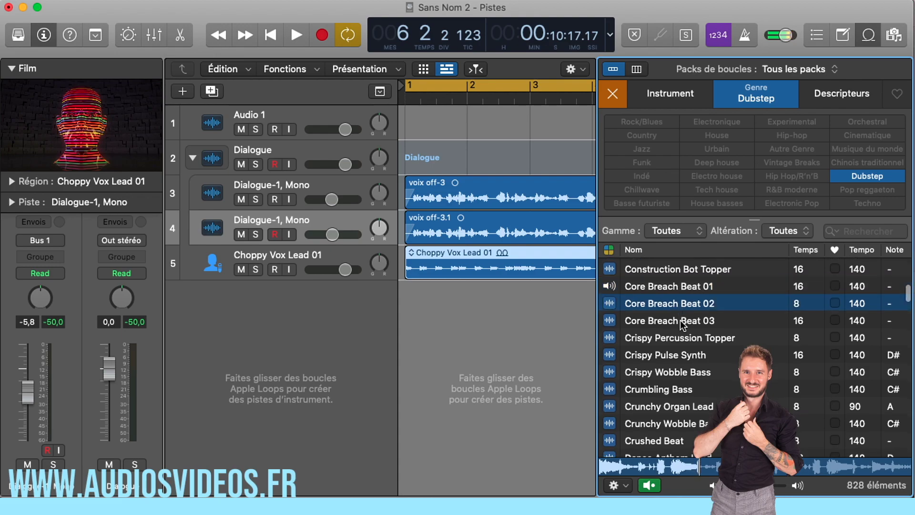
{"action": "left_click", "coordinate": [679, 321]}
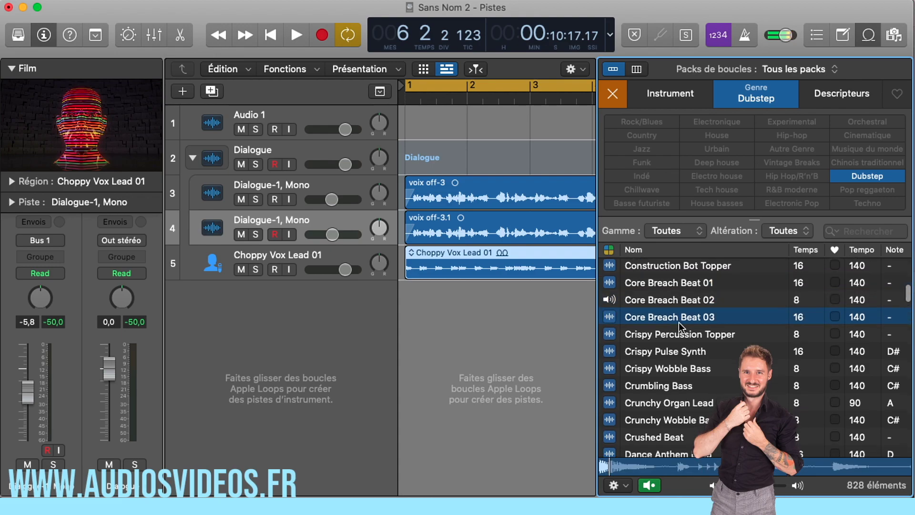
{"action": "left_click", "coordinate": [678, 304]}
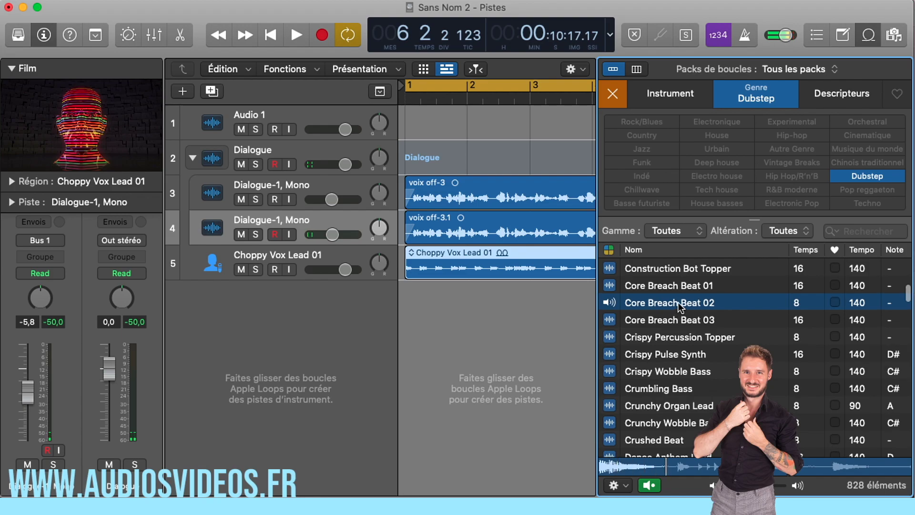
{"action": "scroll", "coordinate": [675, 289], "scroll_direction": "down", "scroll_amount": 1}
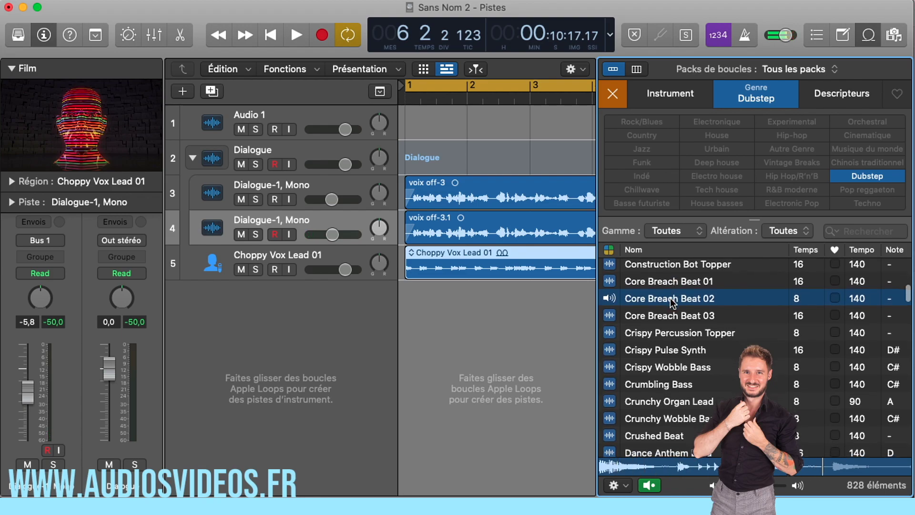
{"action": "left_click", "coordinate": [671, 281]}
{"action": "left_click_drag", "start_coordinate": [670, 278], "coordinate": [420, 305]}
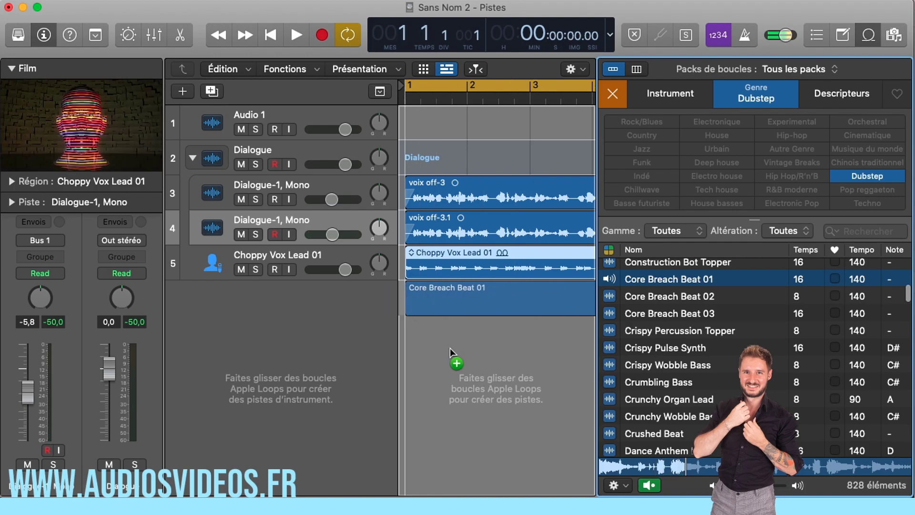
{"action": "left_click_drag", "start_coordinate": [451, 348], "coordinate": [450, 348]}
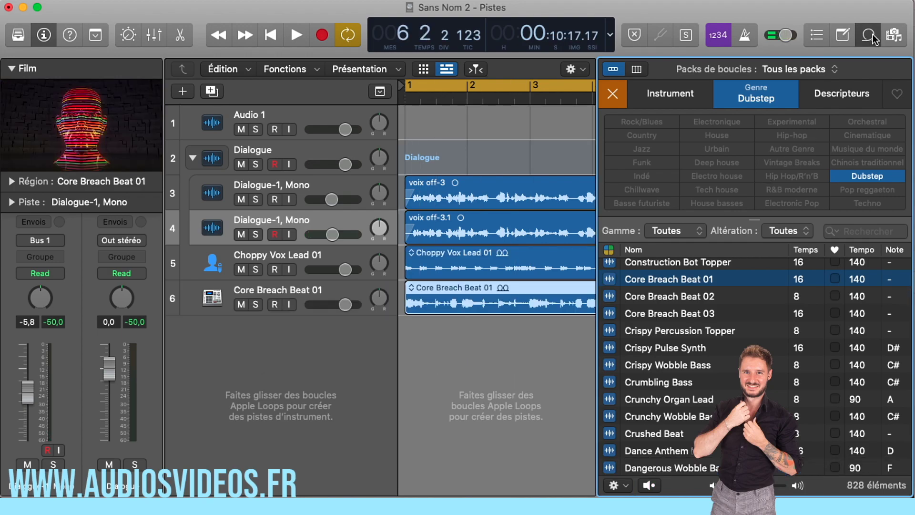
Step: Close the loop browser and extend the looping of Choppy Vox Lead 01 and Core Breach Beat 01 to bar 9
{"action": "left_click", "coordinate": [872, 36]}
{"action": "left_click_drag", "start_coordinate": [655, 260], "coordinate": [904, 263]}
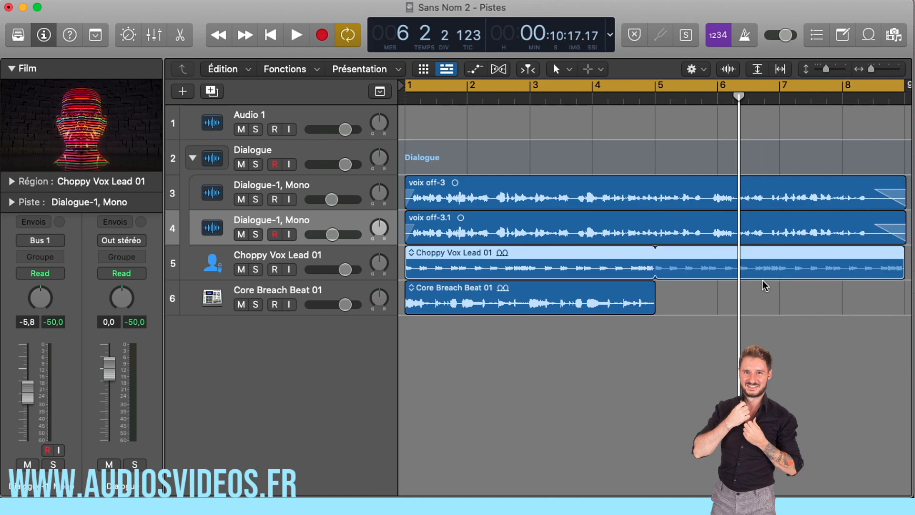
{"action": "left_click_drag", "start_coordinate": [654, 291], "coordinate": [906, 290]}
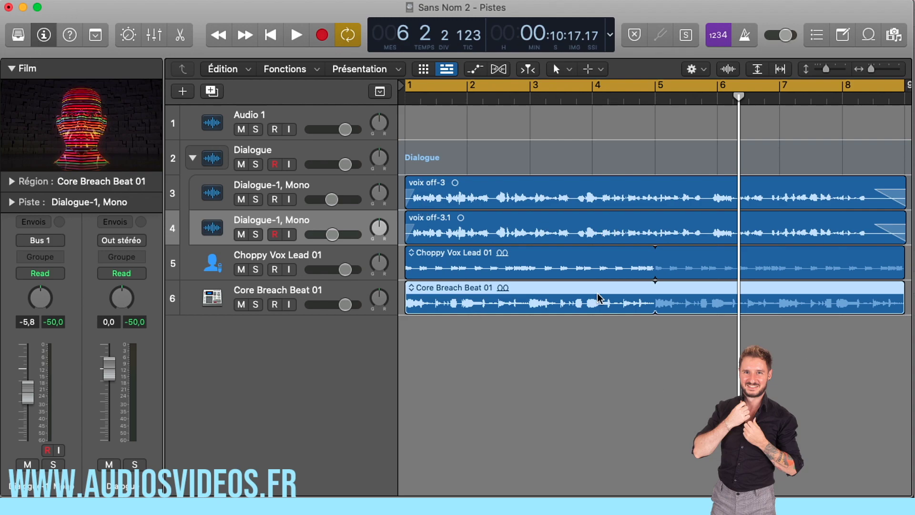
Step: Lower the volume of the Choppy Vox Lead 01 track, and set the Core Breach Beat 01 track's volume to -4.6 dB
{"action": "left_click", "coordinate": [516, 375]}
{"action": "left_click_drag", "start_coordinate": [353, 269], "coordinate": [335, 271]}
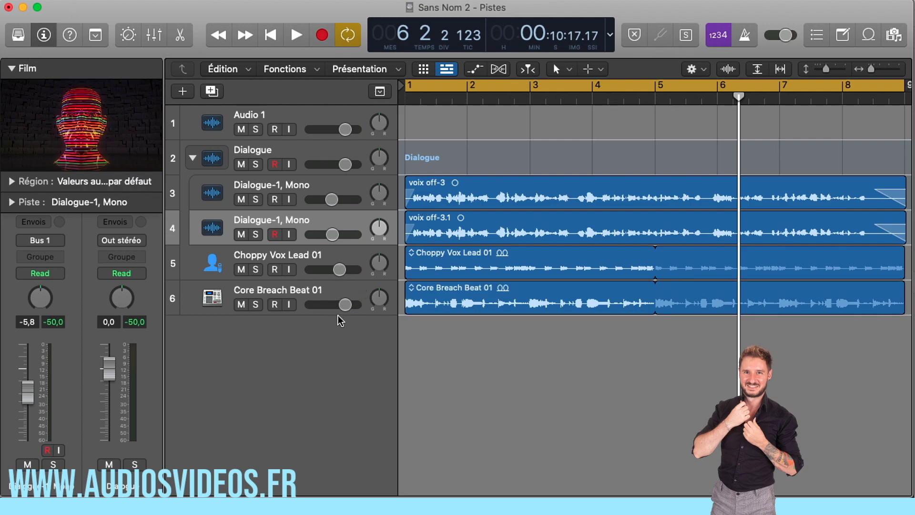
{"action": "left_click_drag", "start_coordinate": [345, 305], "coordinate": [336, 305]}
{"action": "left_click", "coordinate": [313, 289]}
{"action": "left_click_drag", "start_coordinate": [24, 383], "coordinate": [25, 384]}
Step: Add a Channel EQ to the voix off-3 voice track with a low cut at 175 Hz and a high cut at about 7850 Hz
{"action": "left_click", "coordinate": [11, 68]}
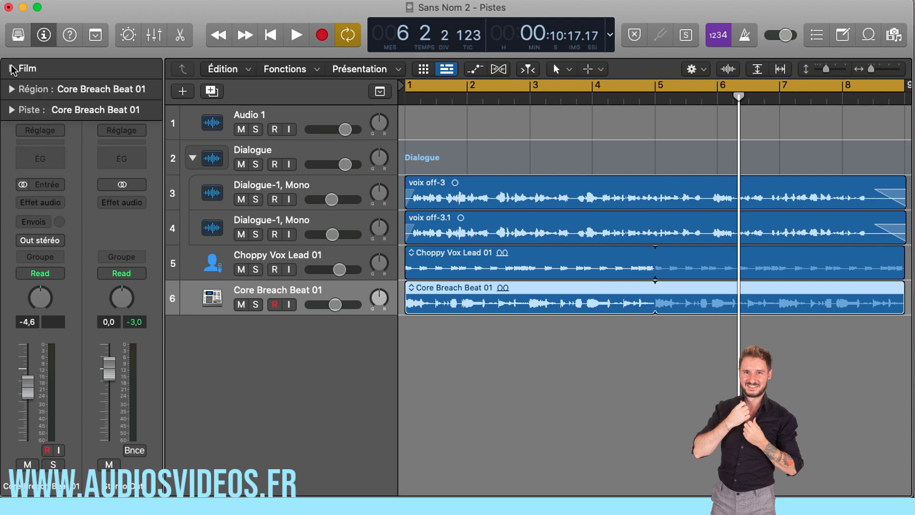
{"action": "left_click", "coordinate": [313, 221]}
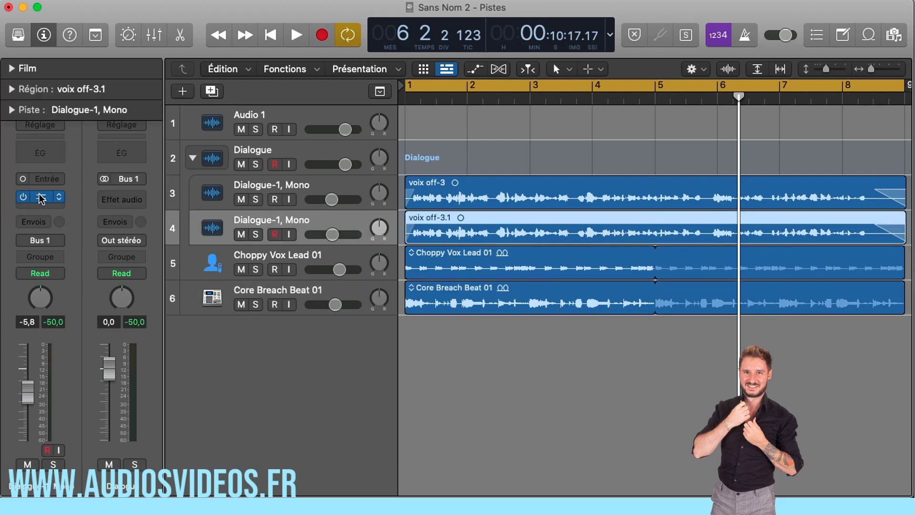
{"action": "left_click", "coordinate": [309, 199]}
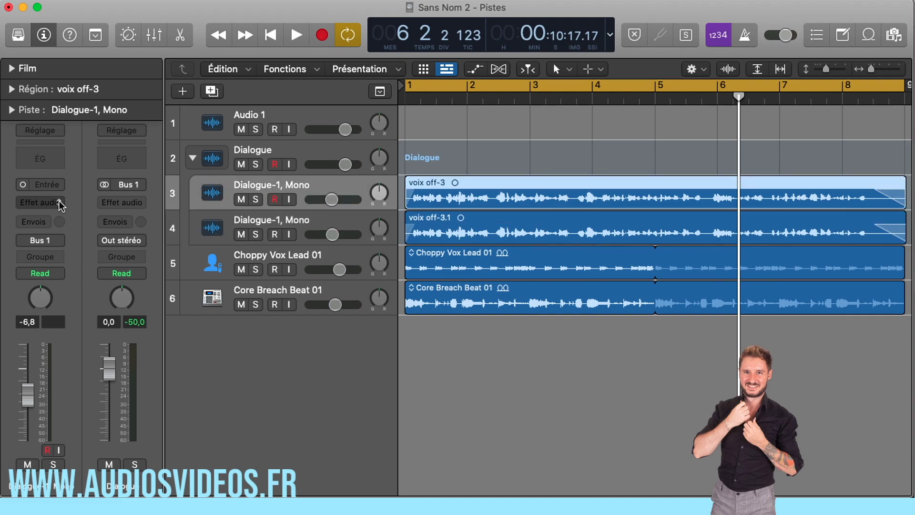
{"action": "left_click", "coordinate": [42, 162]}
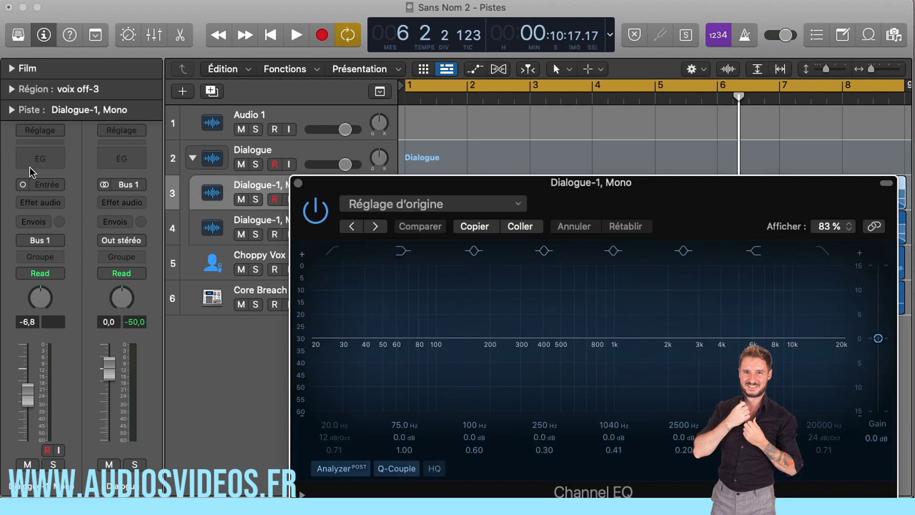
{"action": "left_click", "coordinate": [333, 251]}
{"action": "left_click_drag", "start_coordinate": [313, 351], "coordinate": [481, 347]}
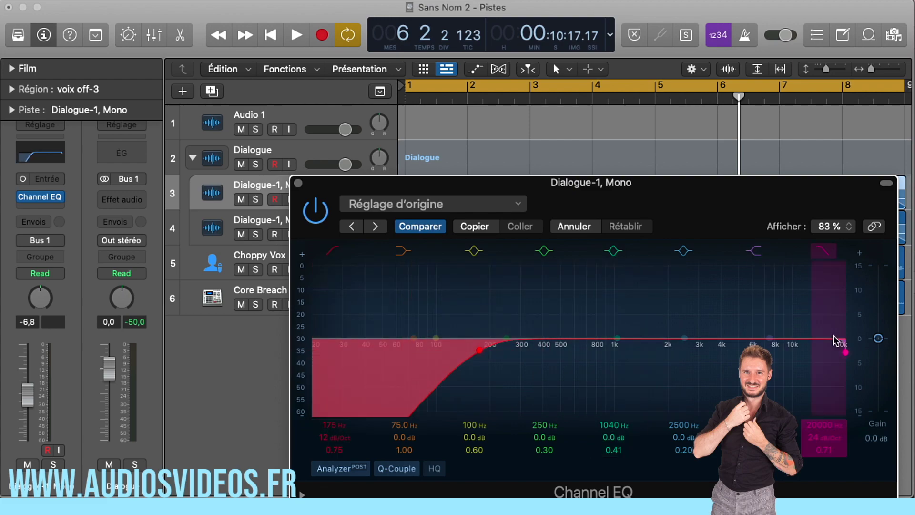
{"action": "left_click_drag", "start_coordinate": [845, 355], "coordinate": [773, 355]}
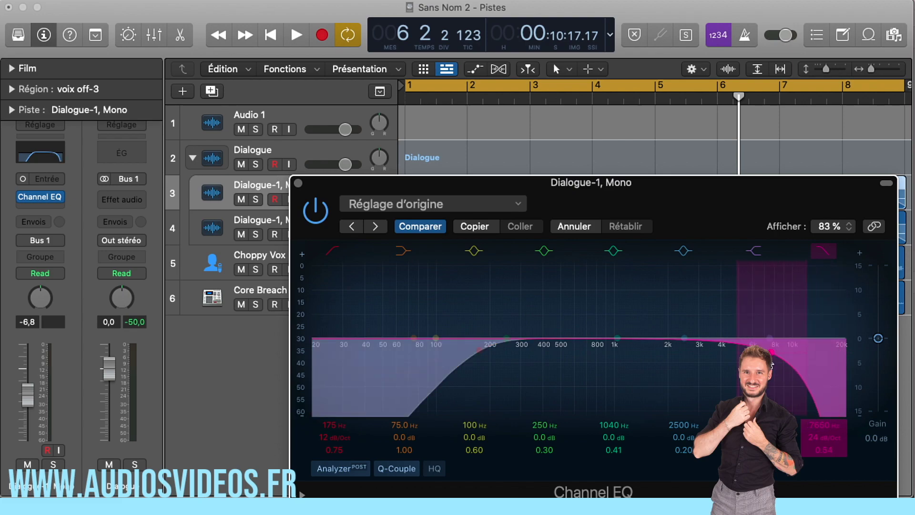
{"action": "left_click", "coordinate": [299, 183]}
Step: Play back the mix with the film in its own window, lowering both loop tracks further, and close the film window
{"action": "left_click", "coordinate": [423, 374]}
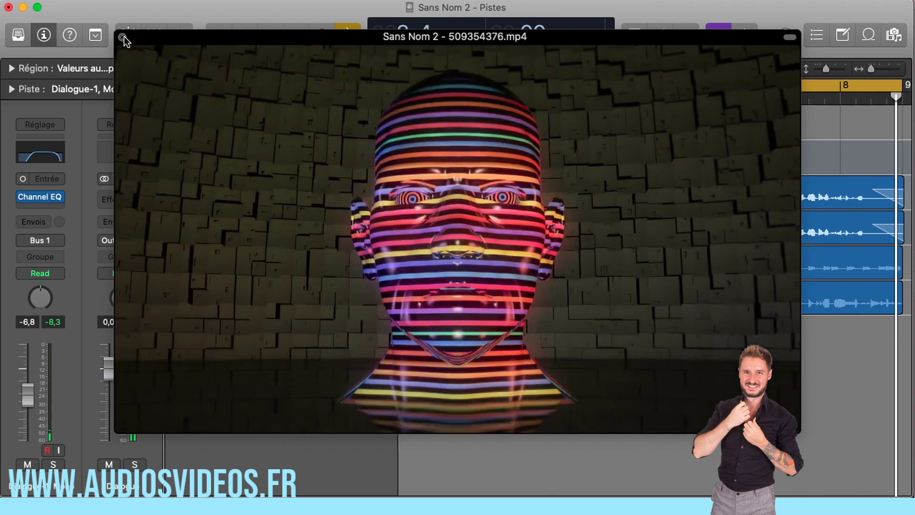
{"action": "left_click", "coordinate": [121, 37]}
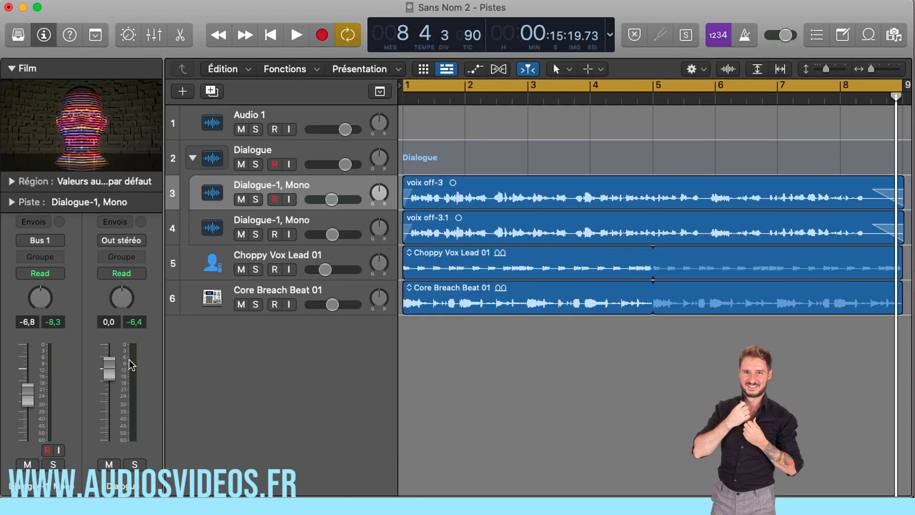
Step: Bounce the stereo output from bar 1 to 9 as a 320 kbps MP3 named SON in the Bureau folder
{"action": "left_click", "coordinate": [317, 116]}
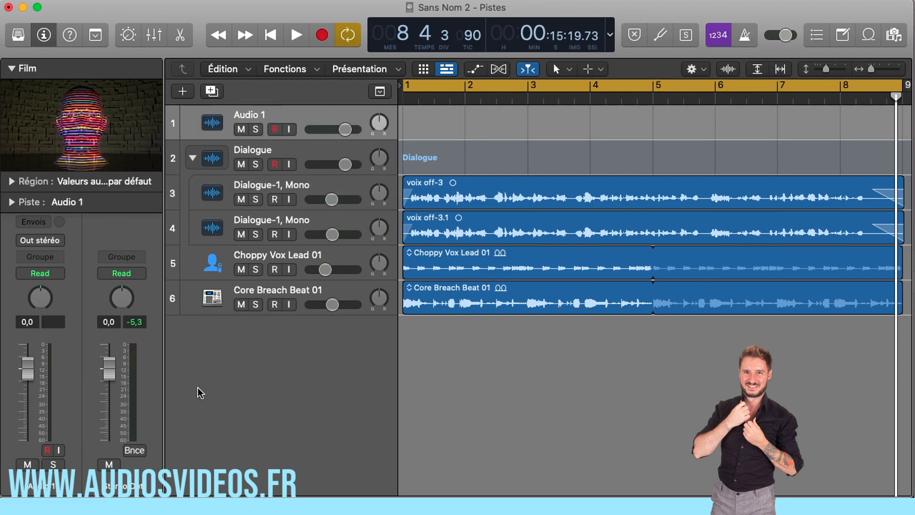
{"action": "left_click", "coordinate": [134, 450]}
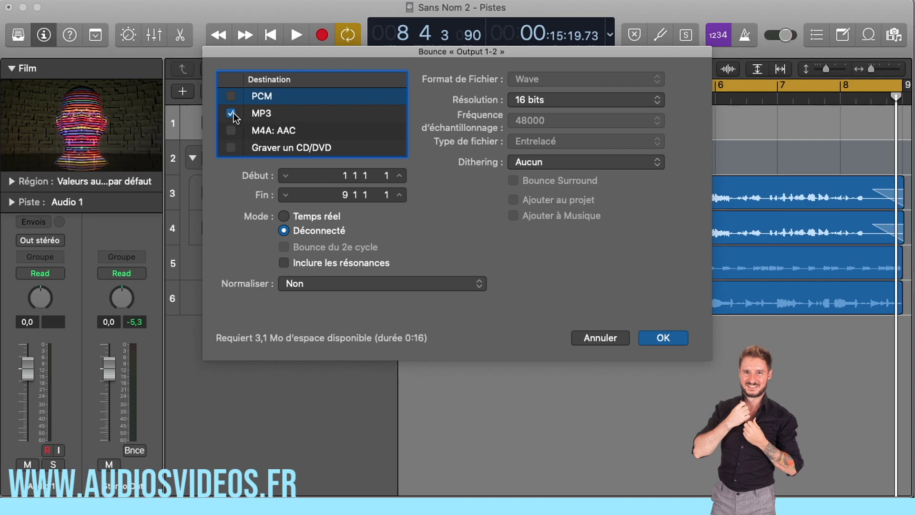
{"action": "left_click", "coordinate": [256, 113]}
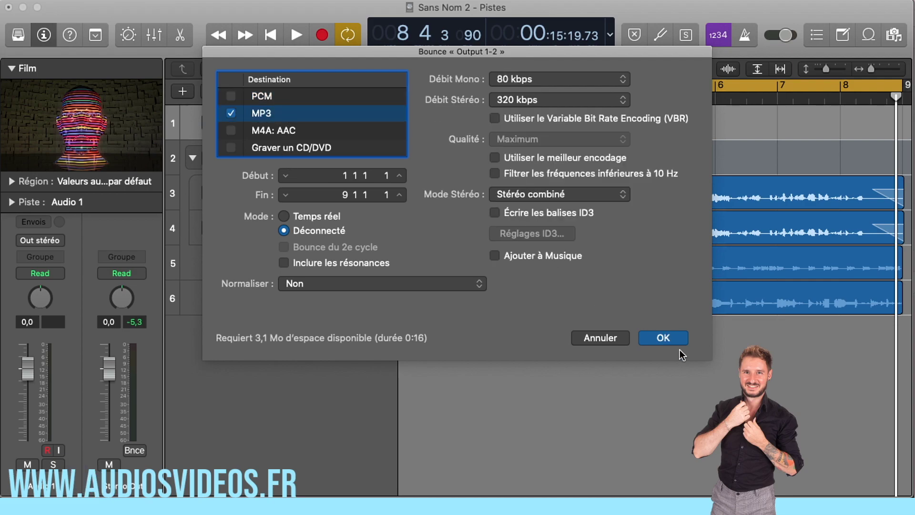
{"action": "left_click", "coordinate": [666, 339]}
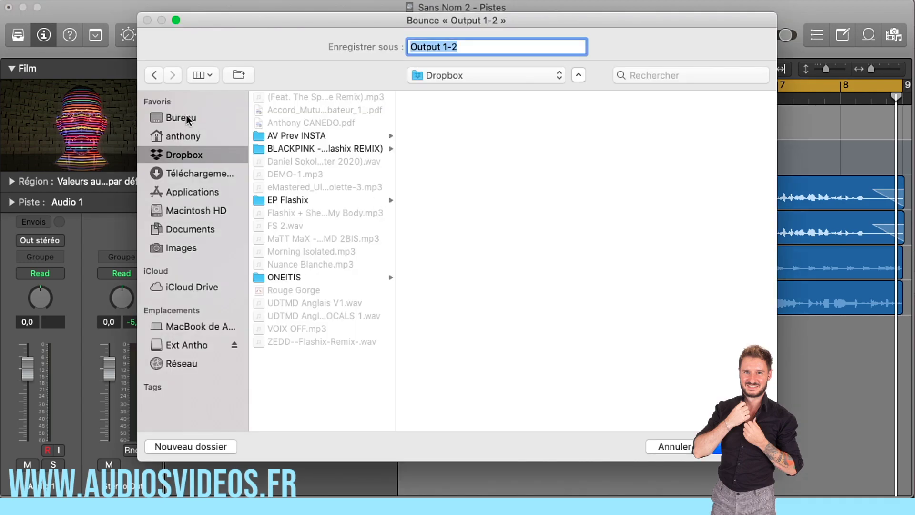
{"action": "left_click", "coordinate": [187, 119]}
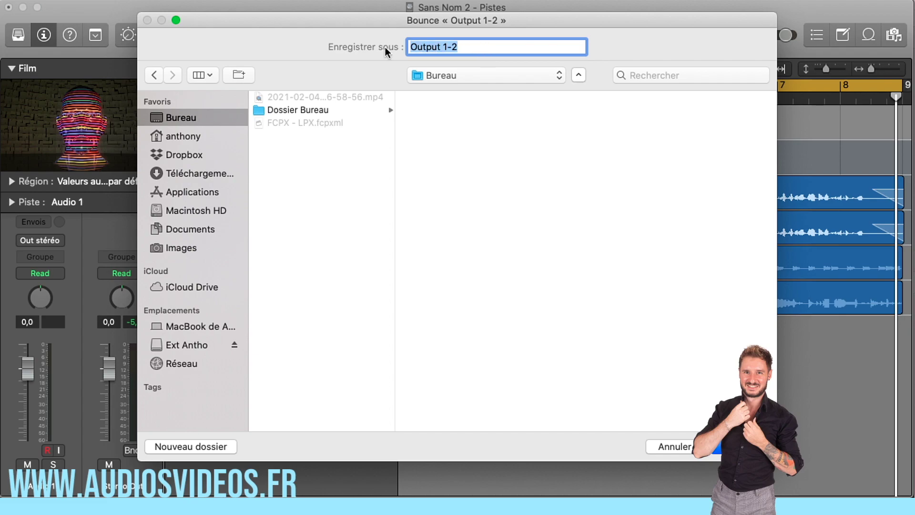
{"action": "type", "text": "SON"}
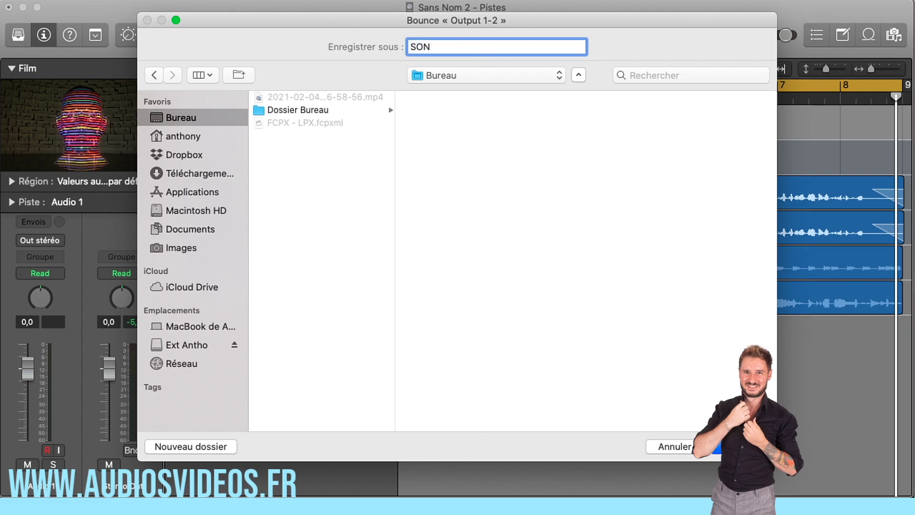
{"action": "key", "text": "Return"}
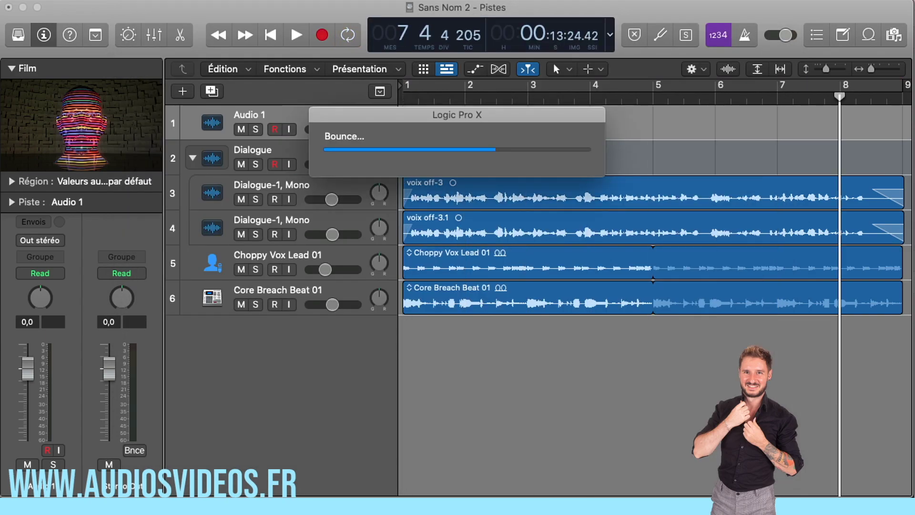
Step: Switch to Final Cut Pro X and disable the original voix off-3 clip in the Tutoriels FCPX - LPX timeline
{"action": "left_click", "coordinate": [23, 7]}
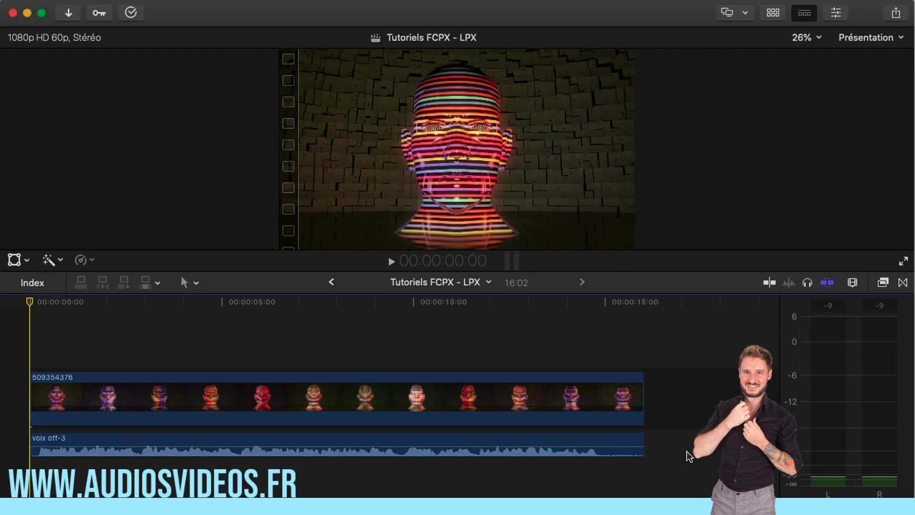
{"action": "left_click", "coordinate": [465, 440]}
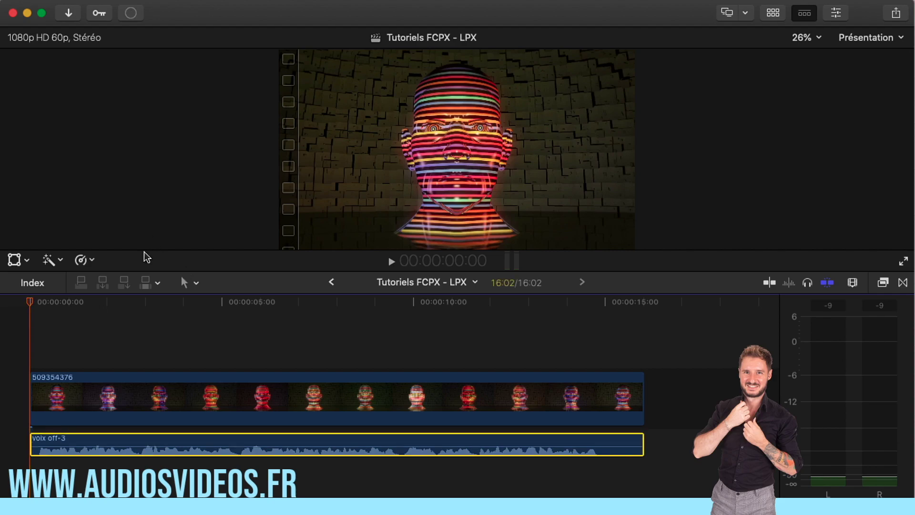
{"action": "left_click", "coordinate": [197, 284]}
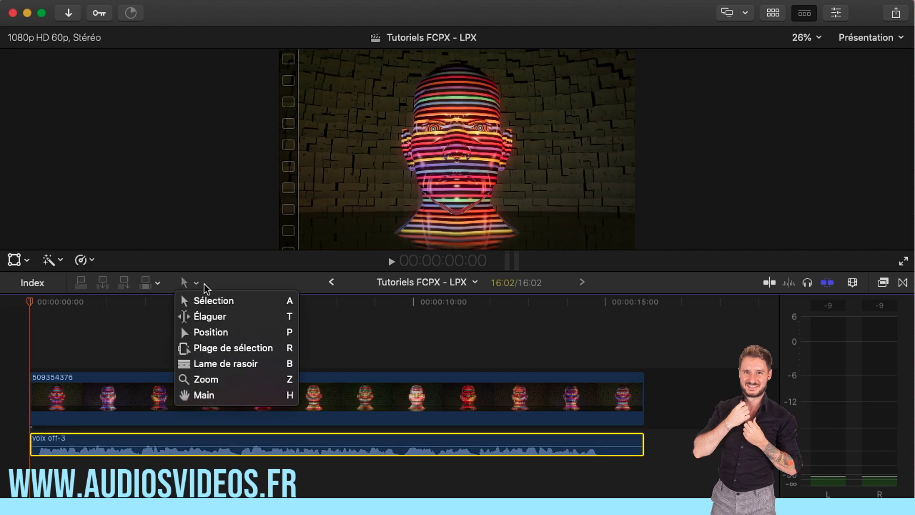
{"action": "left_click", "coordinate": [200, 285]}
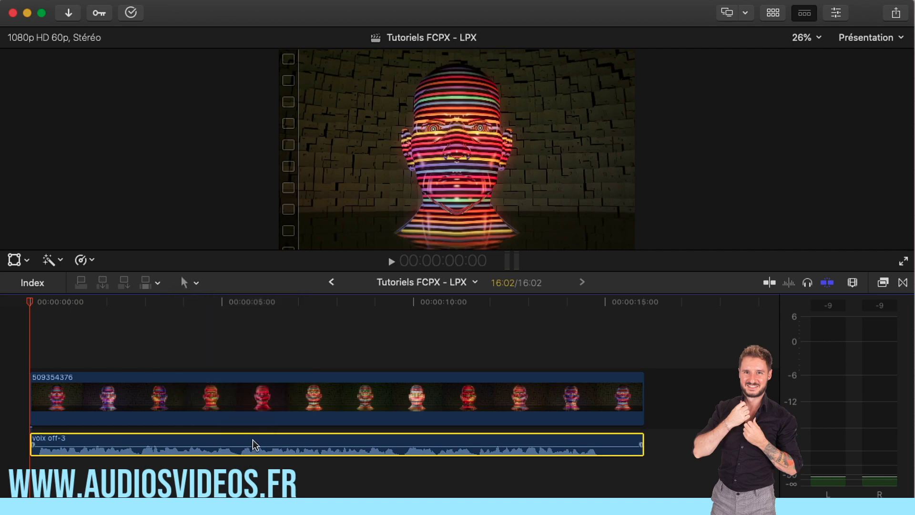
{"action": "key", "text": "v"}
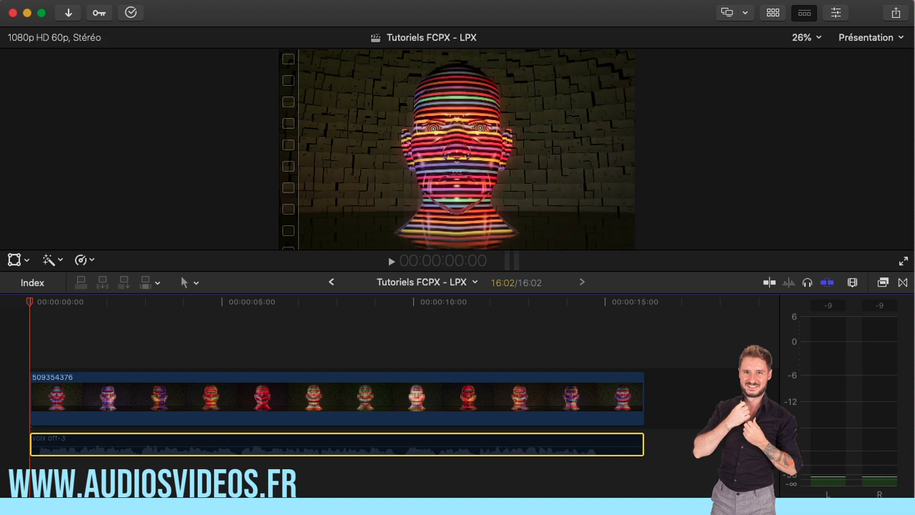
Step: Add the SON audio file to the start of the timeline, beneath the disabled voix off-3 clip
{"action": "left_click_drag", "start_coordinate": [62, 443], "coordinate": [21, 470]}
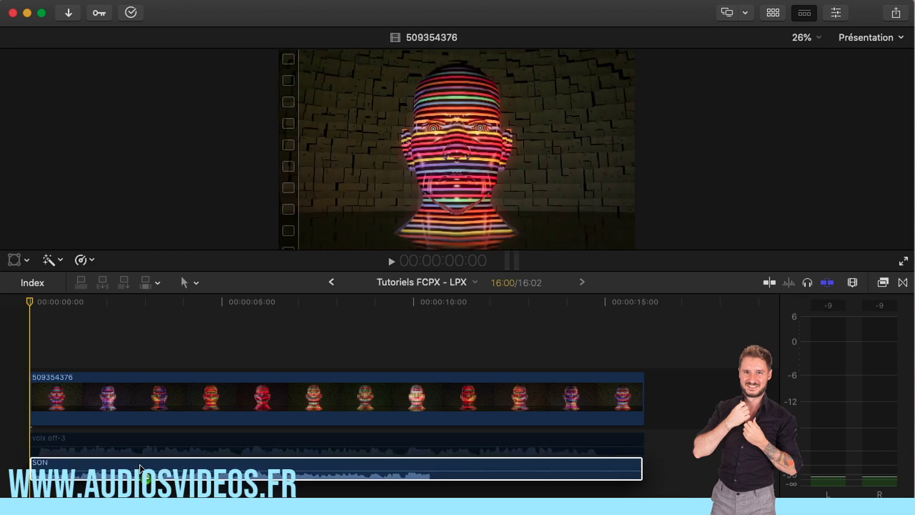
{"action": "left_click", "coordinate": [141, 467]}
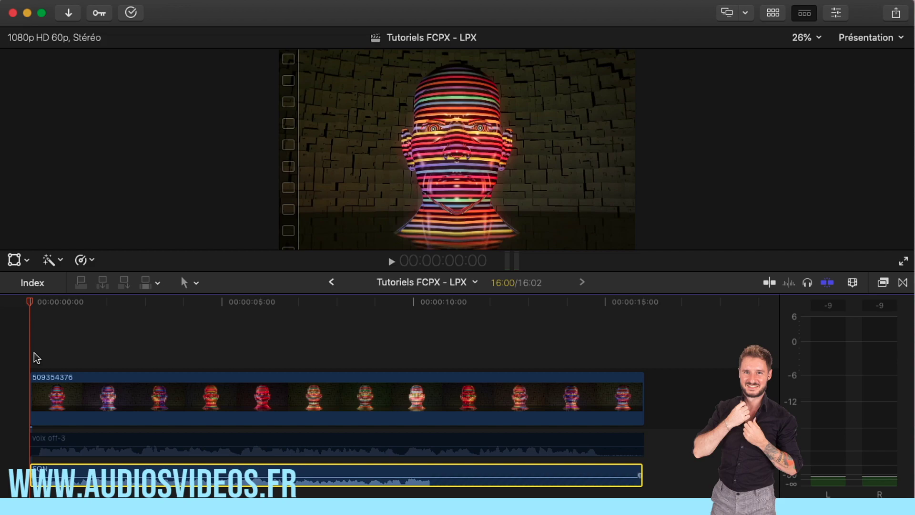
Step: Play back the project with the SON soundtrack from the start and inspect the background tasks
{"action": "key", "text": "space"}
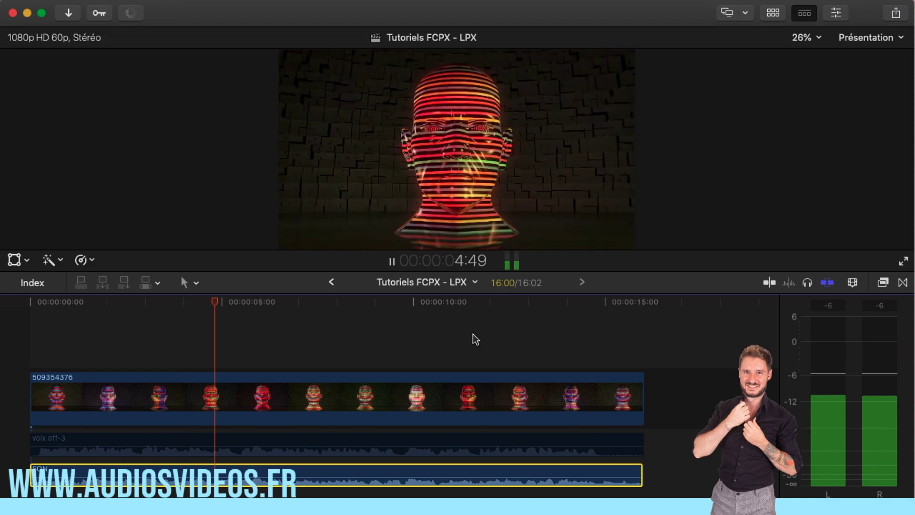
{"action": "scroll", "coordinate": [494, 337], "scroll_direction": "down", "scroll_amount": 2}
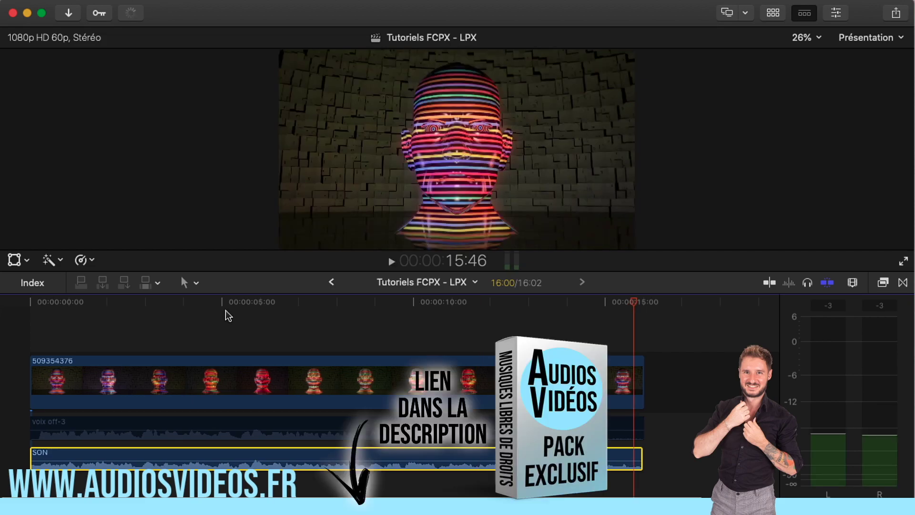
{"action": "key", "text": "Home"}
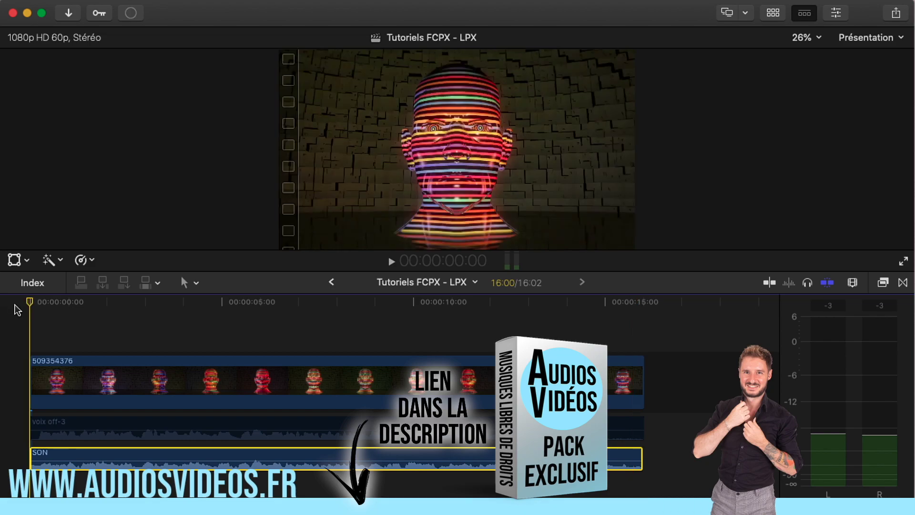
{"action": "left_click", "coordinate": [130, 13]}
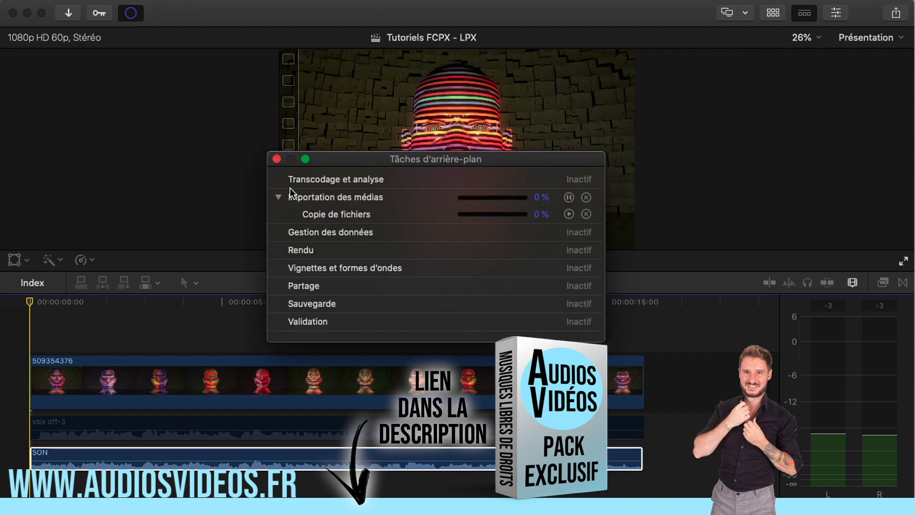
{"action": "key", "text": "super+9"}
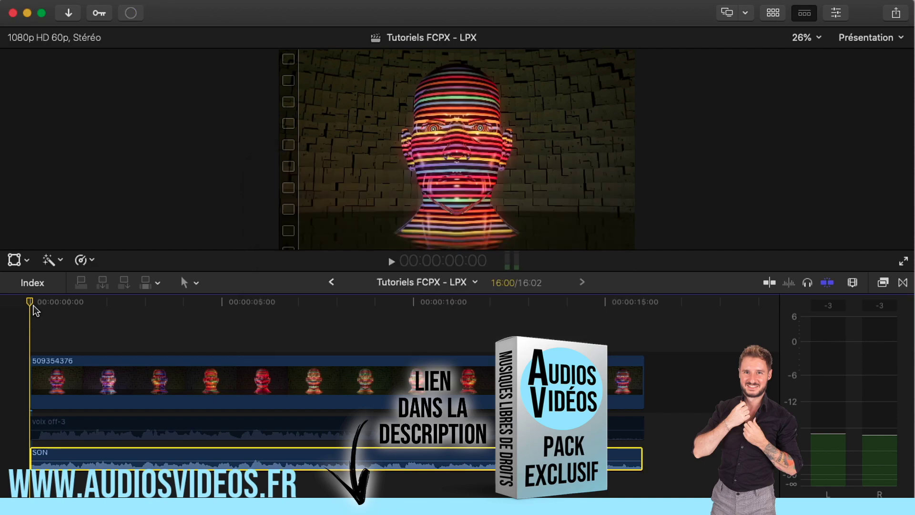